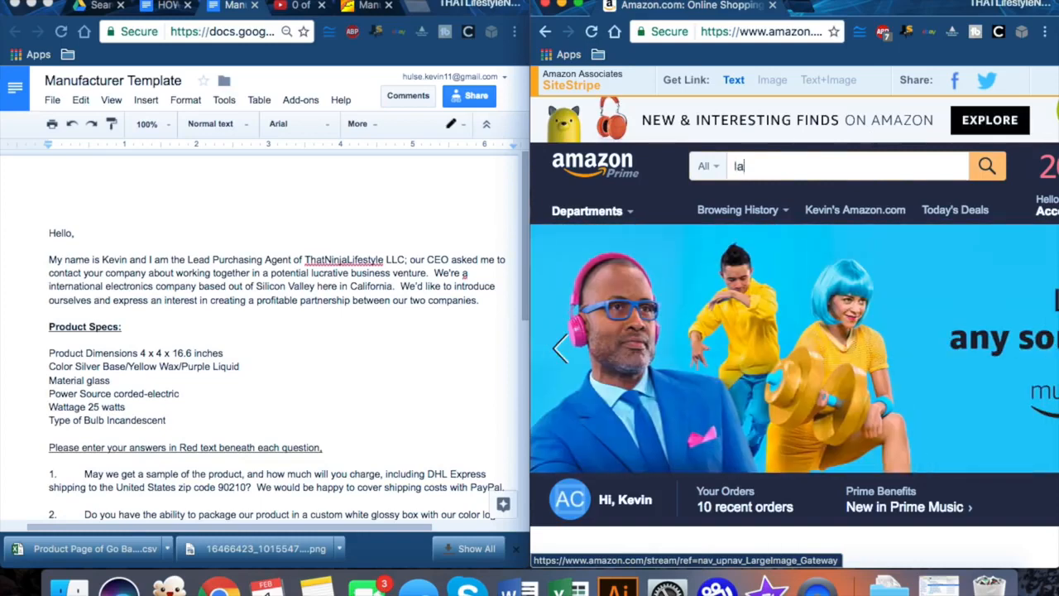
Step: Search Amazon for "lava lamp" and open the Lava Lite 2124 14.5-Inch lava lamp listing
{"action": "key", "text": "Return"}
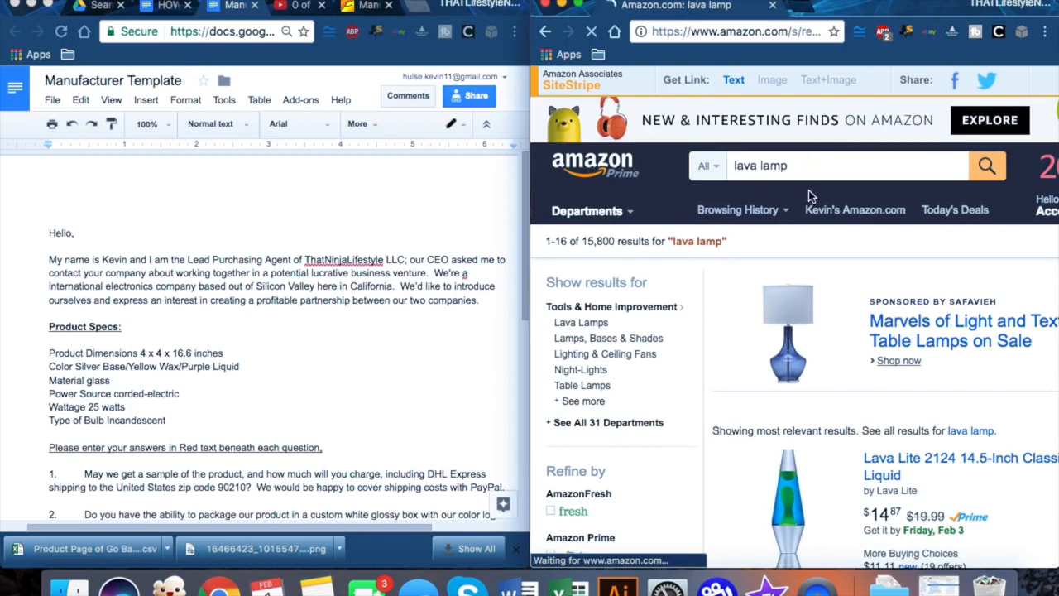
{"action": "scroll", "coordinate": [861, 245], "scroll_direction": "down", "scroll_amount": 2}
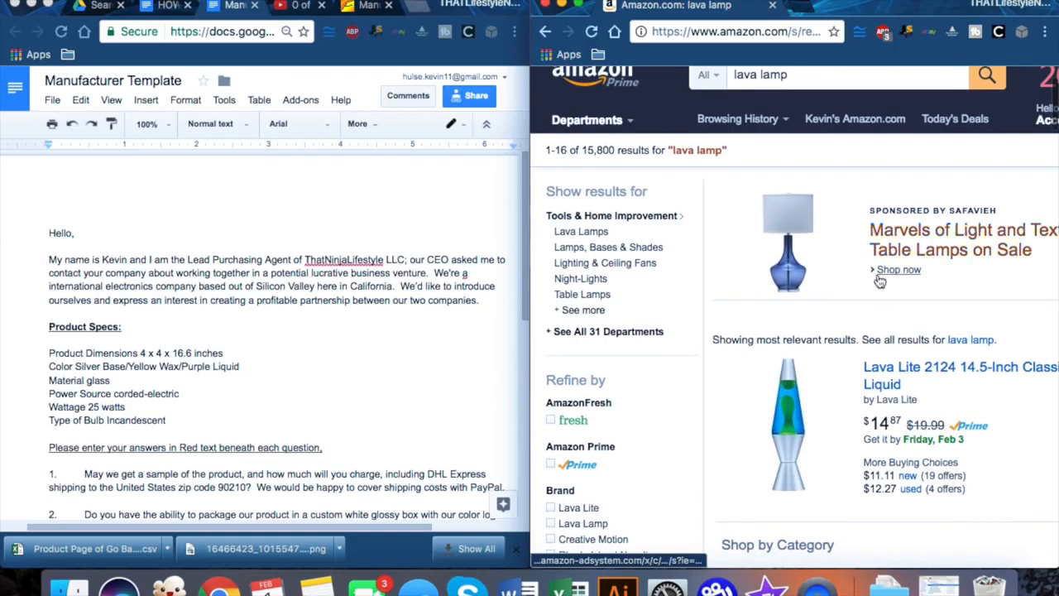
{"action": "scroll", "coordinate": [920, 339], "scroll_direction": "right", "scroll_amount": 2}
{"action": "left_click", "coordinate": [926, 377]}
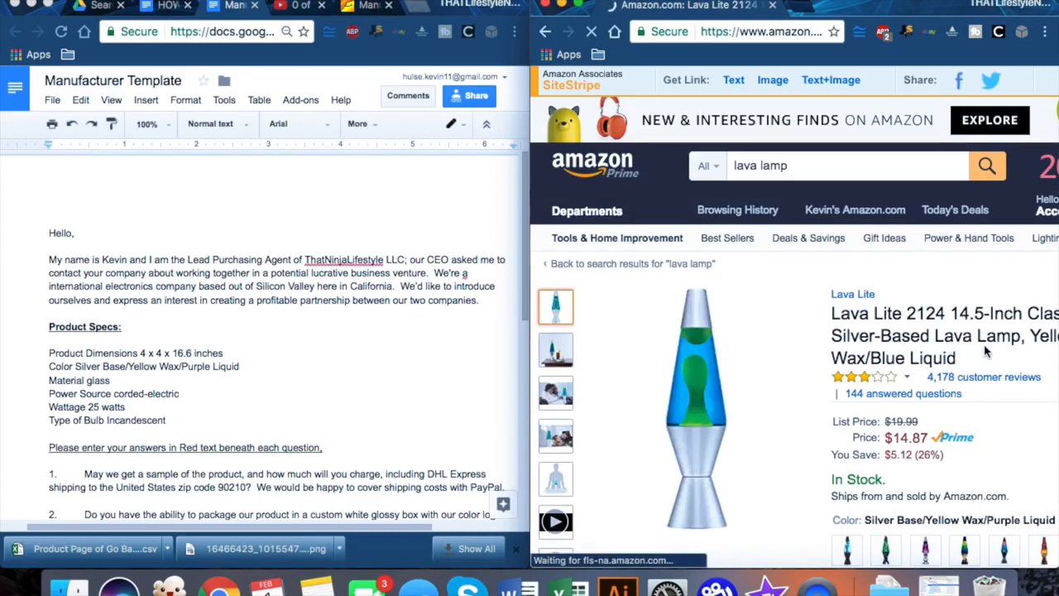
Step: Find ">" within the Lava Lite listing to reach its Product Information section
{"action": "scroll", "coordinate": [985, 352], "scroll_direction": "down", "scroll_amount": 1}
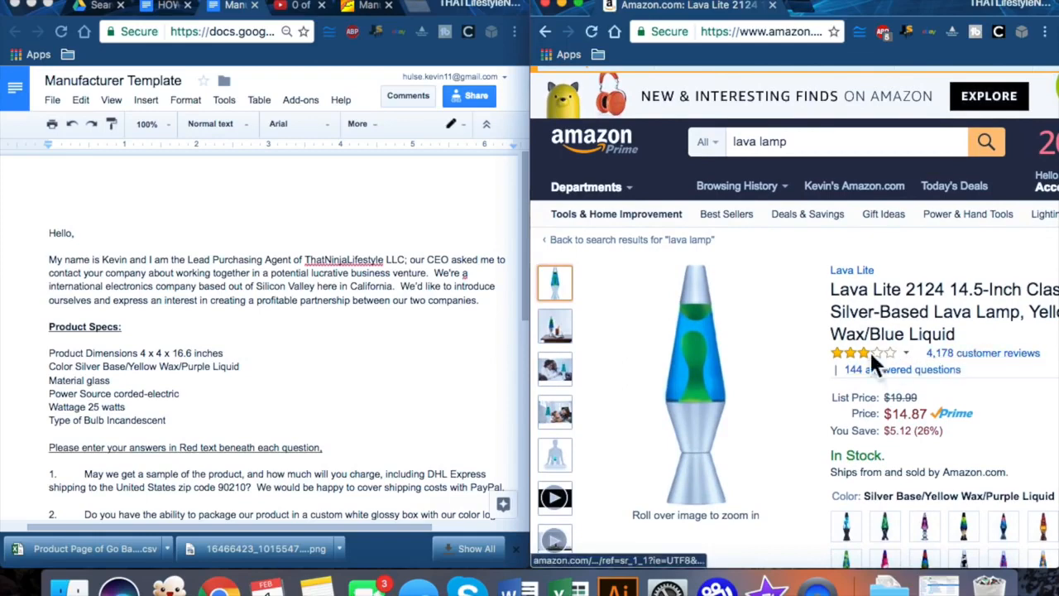
{"action": "scroll", "coordinate": [968, 397], "scroll_direction": "down", "scroll_amount": 2}
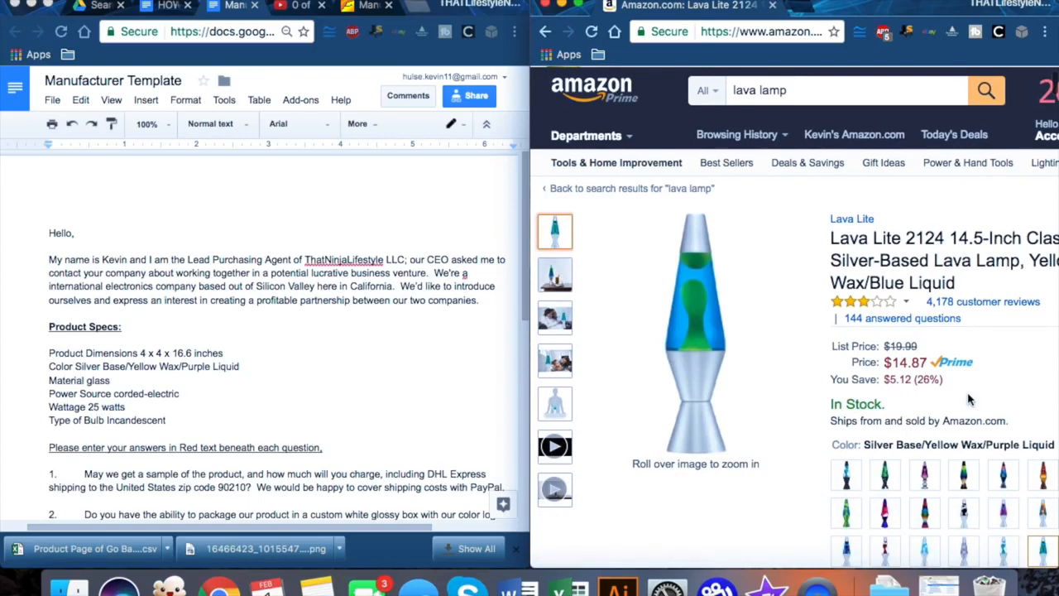
{"action": "key", "text": "super+f"}
{"action": "type", "text": ">"}
{"action": "scroll", "coordinate": [845, 364], "scroll_direction": "left", "scroll_amount": 8}
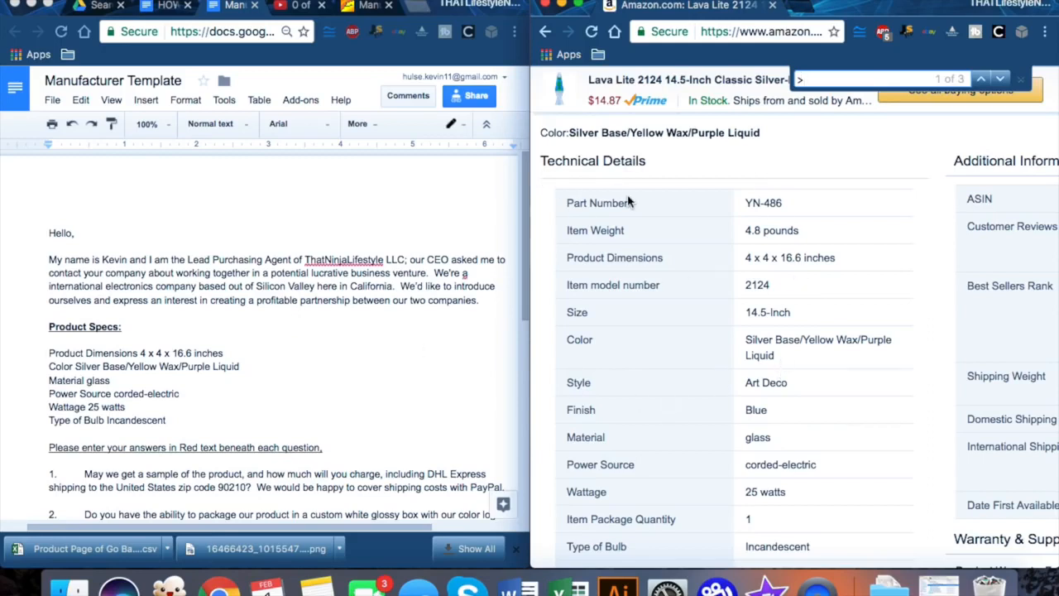
Step: Review the lamp's technical details and additional information on Amazon against the Product Specs in the Manufacturer Template document
{"action": "scroll", "coordinate": [732, 266], "scroll_direction": "down", "scroll_amount": 1}
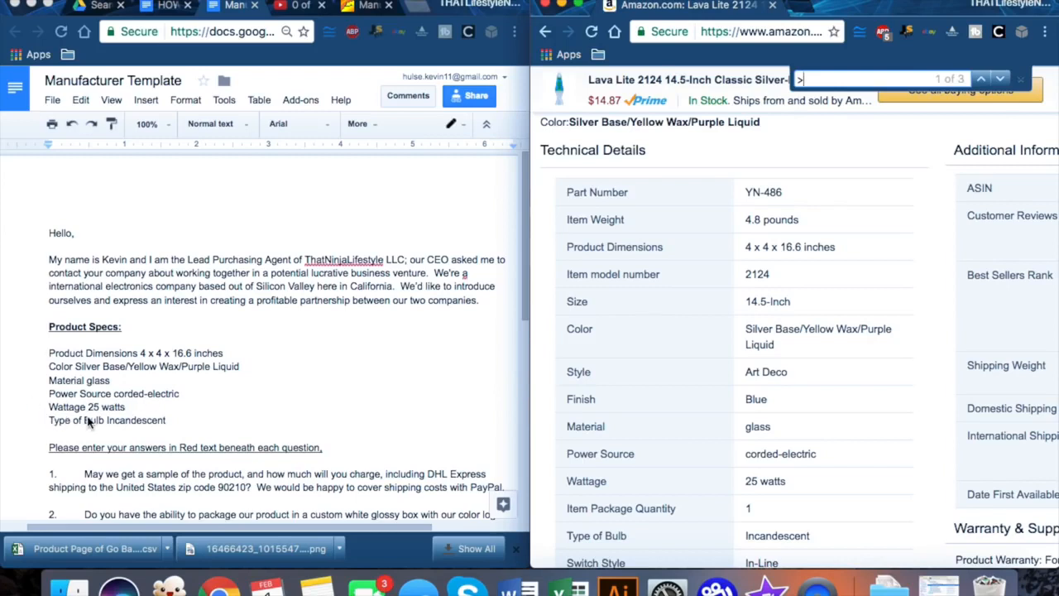
{"action": "scroll", "coordinate": [710, 387], "scroll_direction": "down", "scroll_amount": 5}
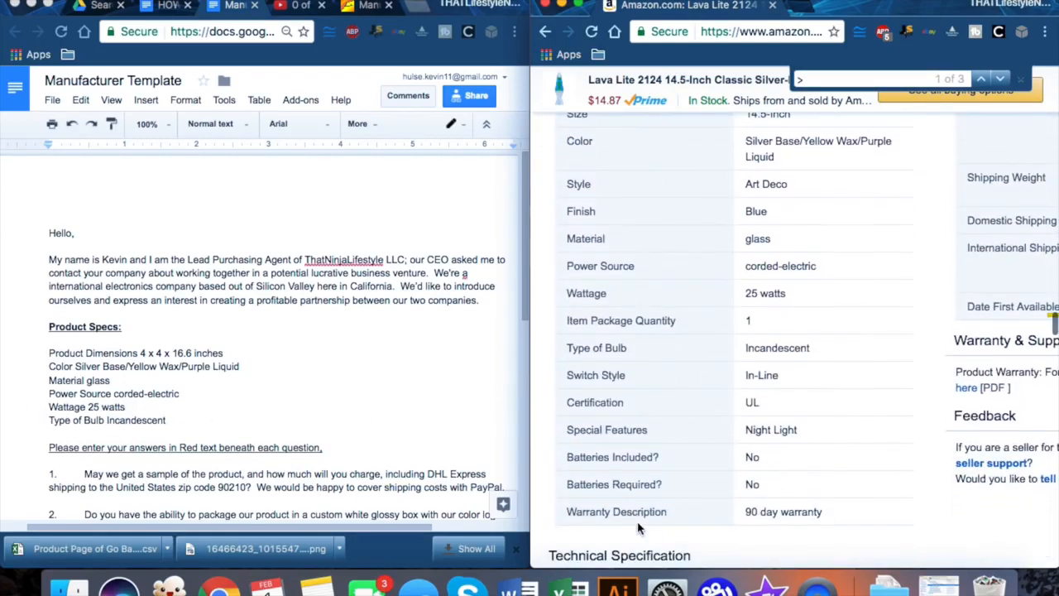
{"action": "scroll", "coordinate": [750, 395], "scroll_direction": "down", "scroll_amount": 6}
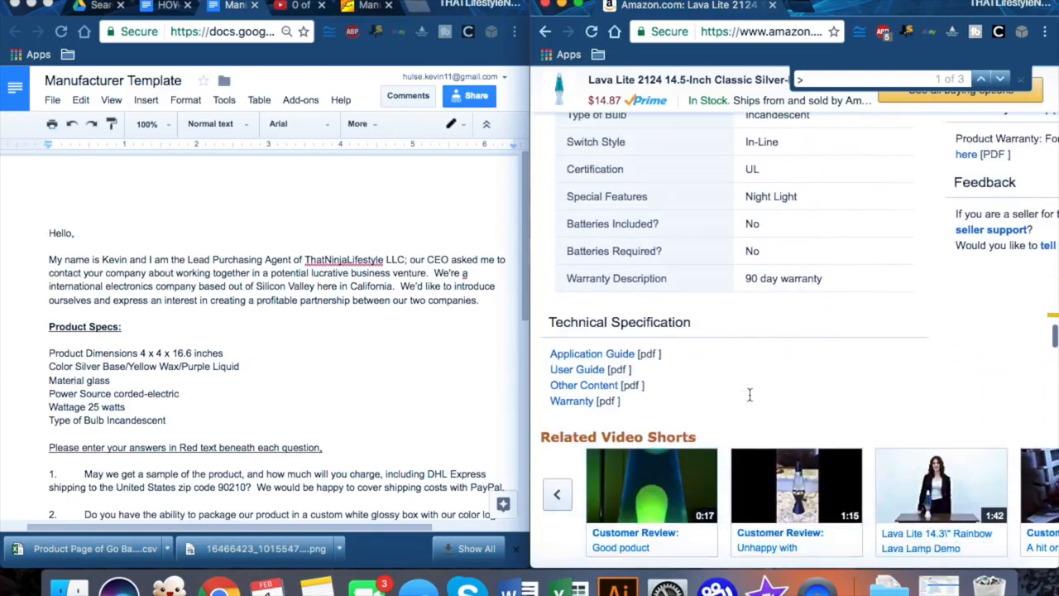
{"action": "scroll", "coordinate": [750, 394], "scroll_direction": "down", "scroll_amount": 2}
{"action": "scroll", "coordinate": [872, 288], "scroll_direction": "right", "scroll_amount": 5}
{"action": "scroll", "coordinate": [874, 289], "scroll_direction": "up", "scroll_amount": 5}
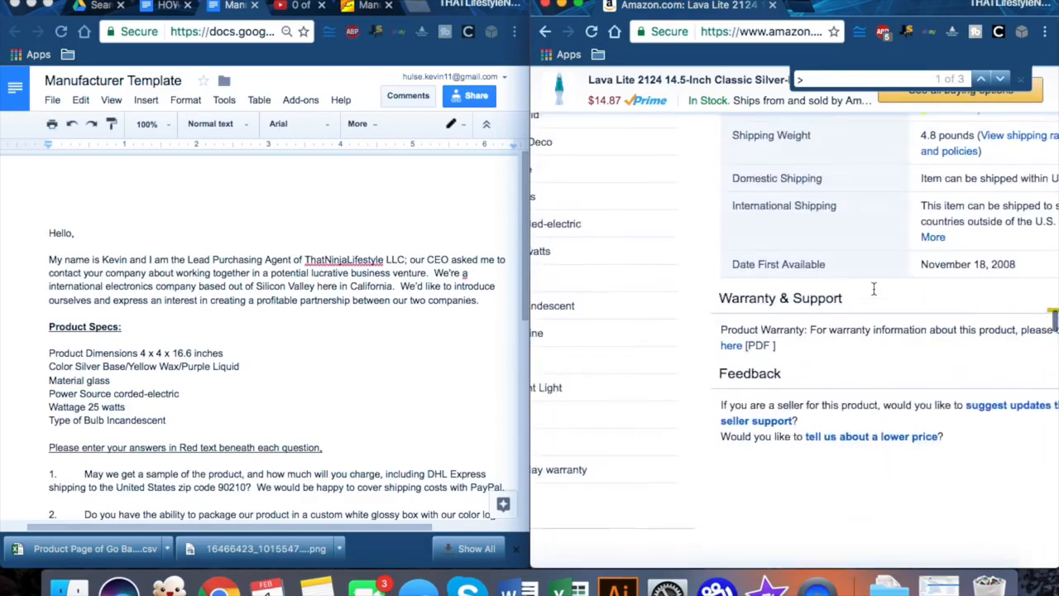
{"action": "scroll", "coordinate": [874, 289], "scroll_direction": "right", "scroll_amount": 2}
{"action": "scroll", "coordinate": [874, 289], "scroll_direction": "up", "scroll_amount": 5}
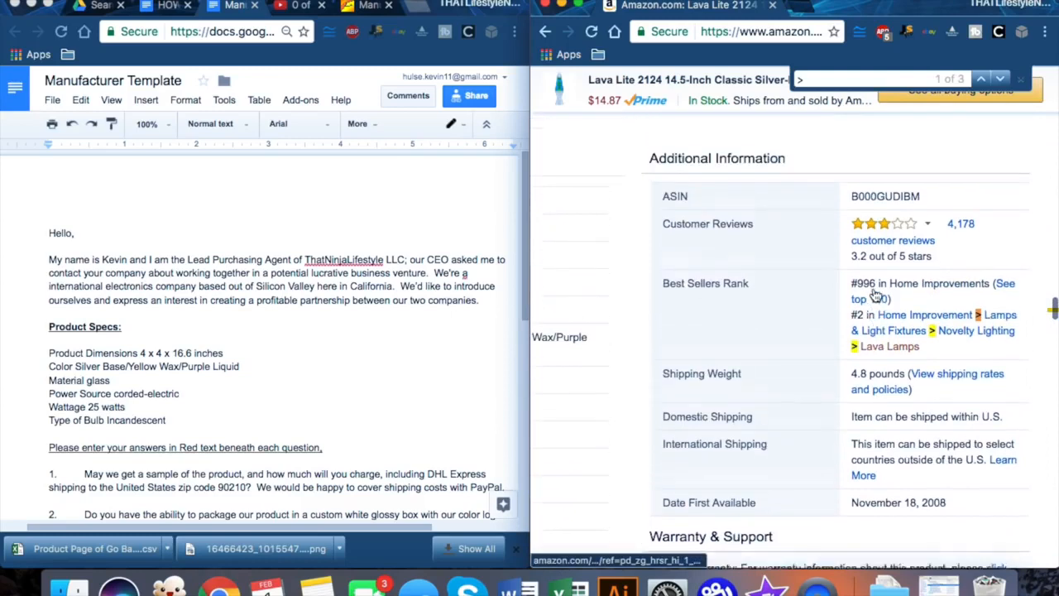
{"action": "scroll", "coordinate": [803, 338], "scroll_direction": "up", "scroll_amount": 1}
{"action": "scroll", "coordinate": [804, 338], "scroll_direction": "left", "scroll_amount": 6}
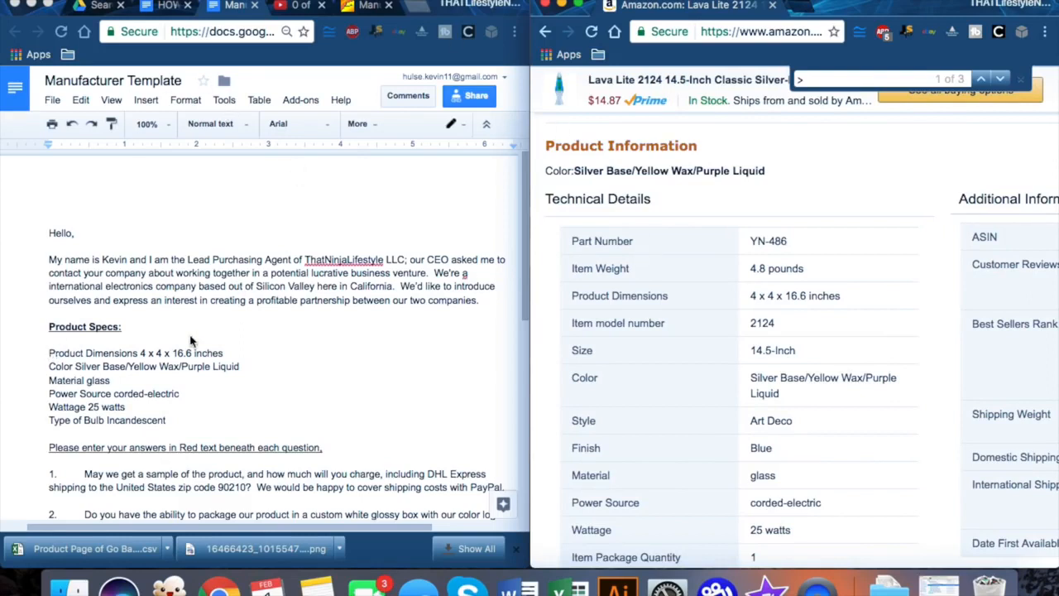
{"action": "scroll", "coordinate": [212, 296], "scroll_direction": "down", "scroll_amount": 1}
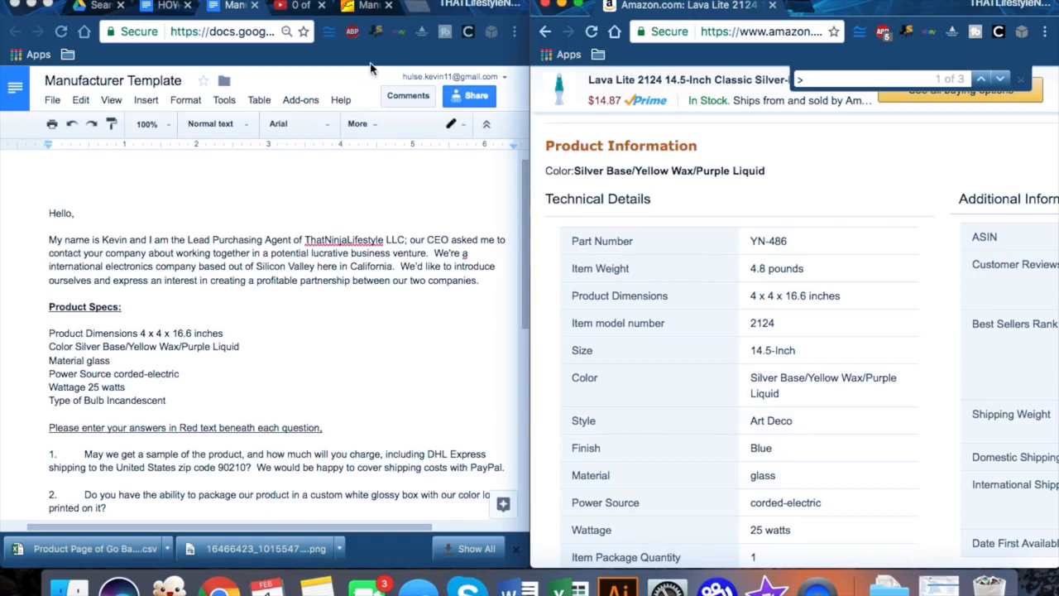
Step: Switch to Alibaba, search its products for "lava lamp", and enlarge the browser window to full width
{"action": "left_click", "coordinate": [368, 5]}
{"action": "left_click", "coordinate": [274, 136]}
{"action": "type", "text": "lava "}
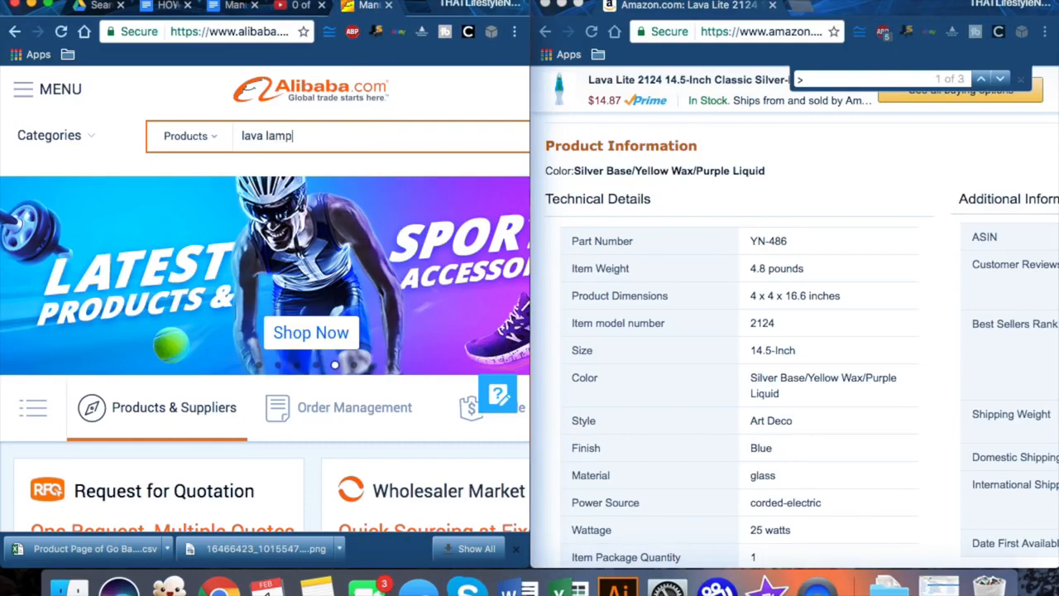
{"action": "type", "text": "lamp"}
{"action": "key", "text": "Return"}
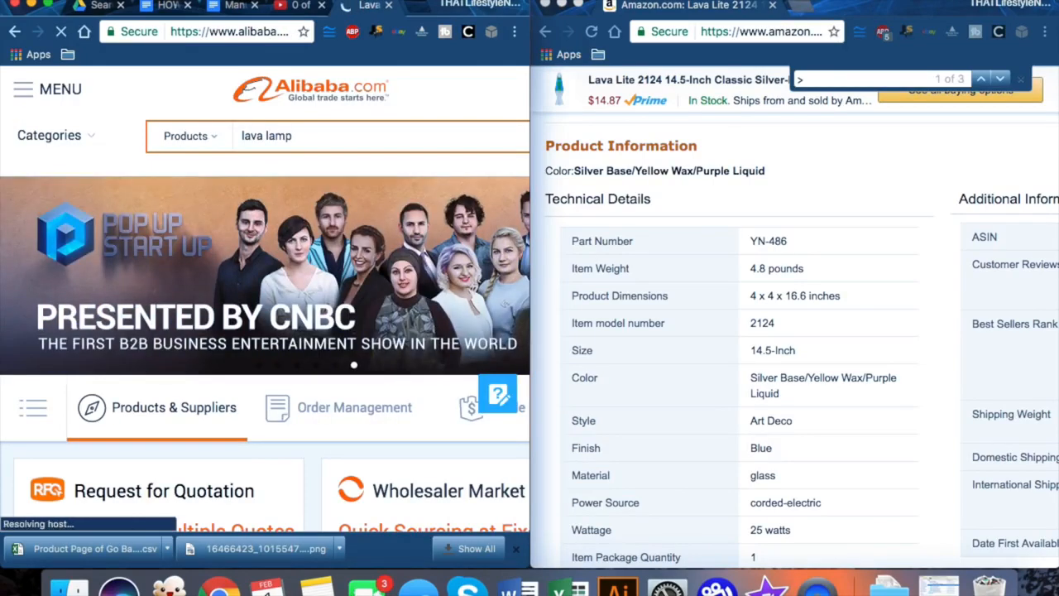
{"action": "left_click_drag", "start_coordinate": [421, 4], "coordinate": [435, 0]}
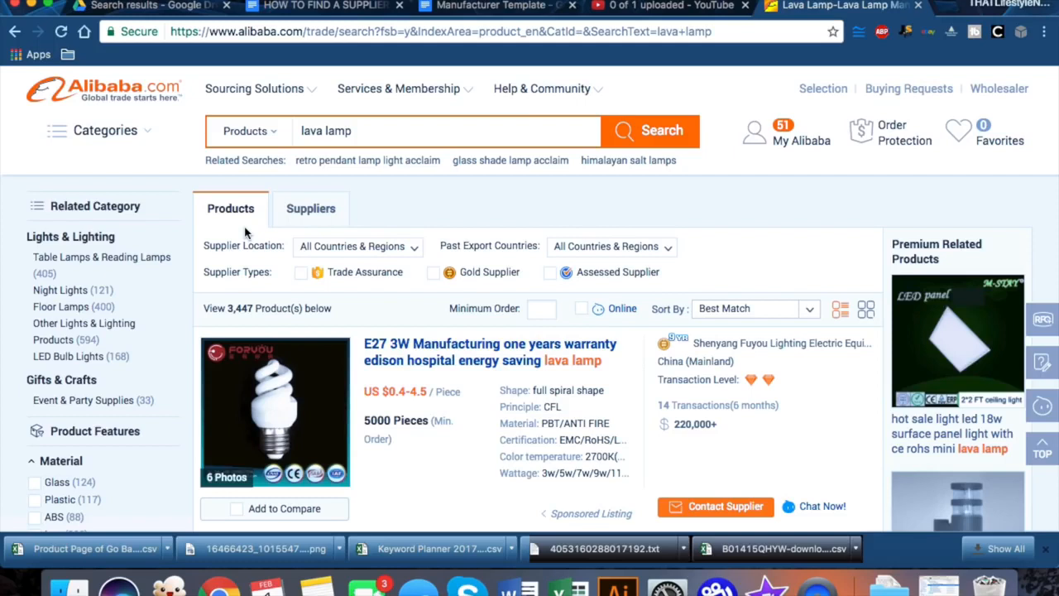
Step: Show the lava lamp suppliers instead of products and filter them by Gold Supplier and Trade Assurance
{"action": "left_click", "coordinate": [307, 213]}
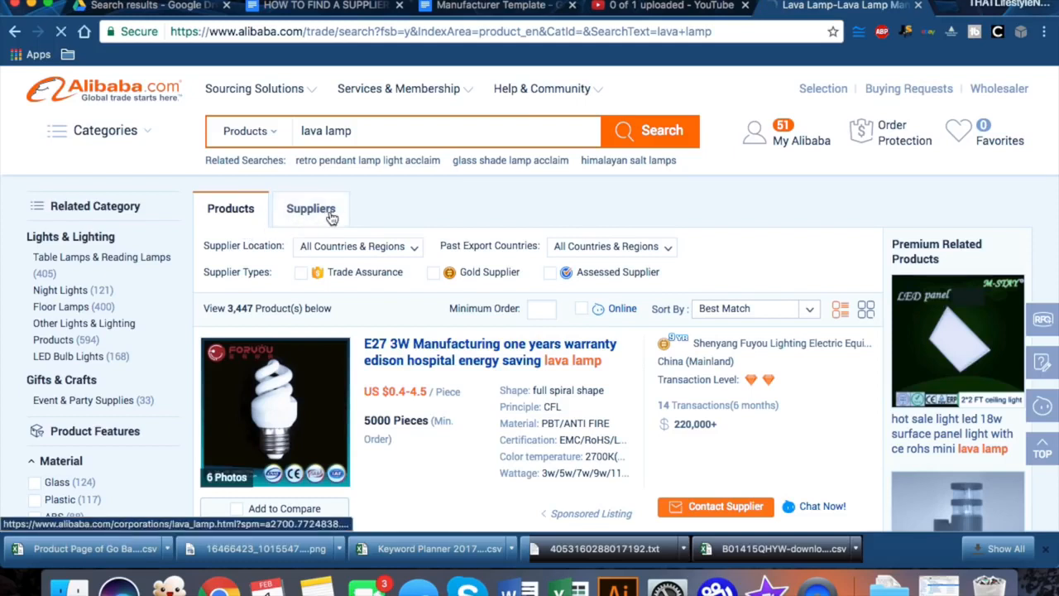
{"action": "scroll", "coordinate": [428, 229], "scroll_direction": "down", "scroll_amount": 1}
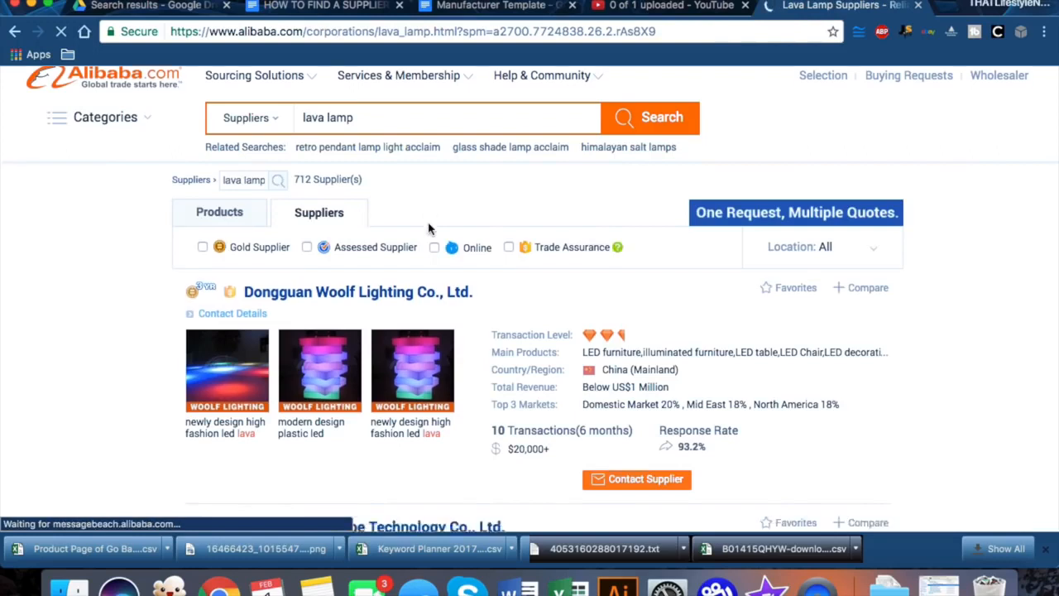
{"action": "left_click", "coordinate": [203, 221]}
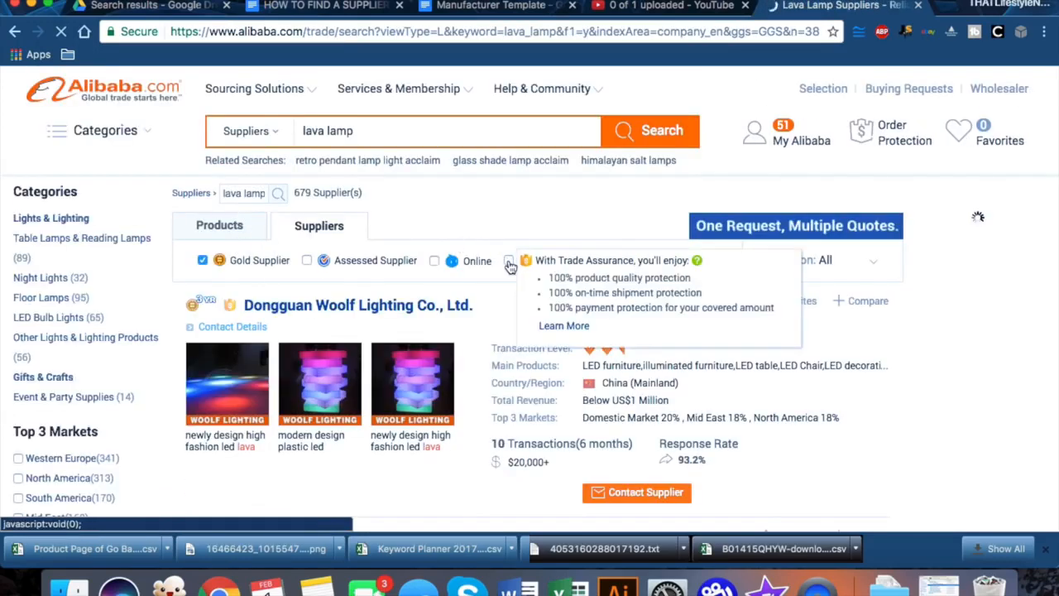
{"action": "left_click", "coordinate": [509, 262]}
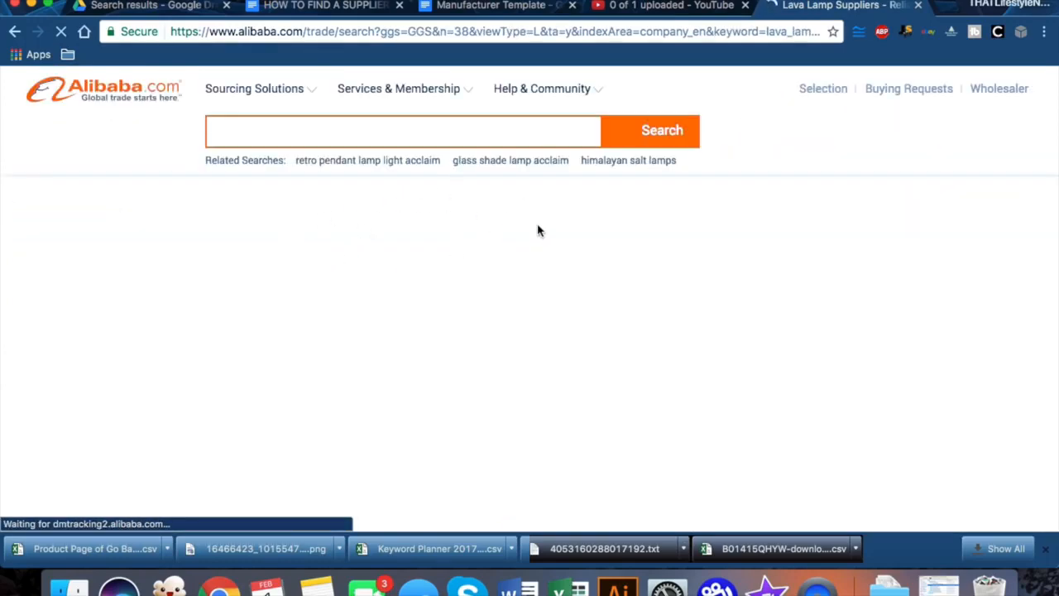
{"action": "scroll", "coordinate": [520, 221], "scroll_direction": "down", "scroll_amount": 1}
{"action": "mouse_move", "coordinate": [587, 205]}
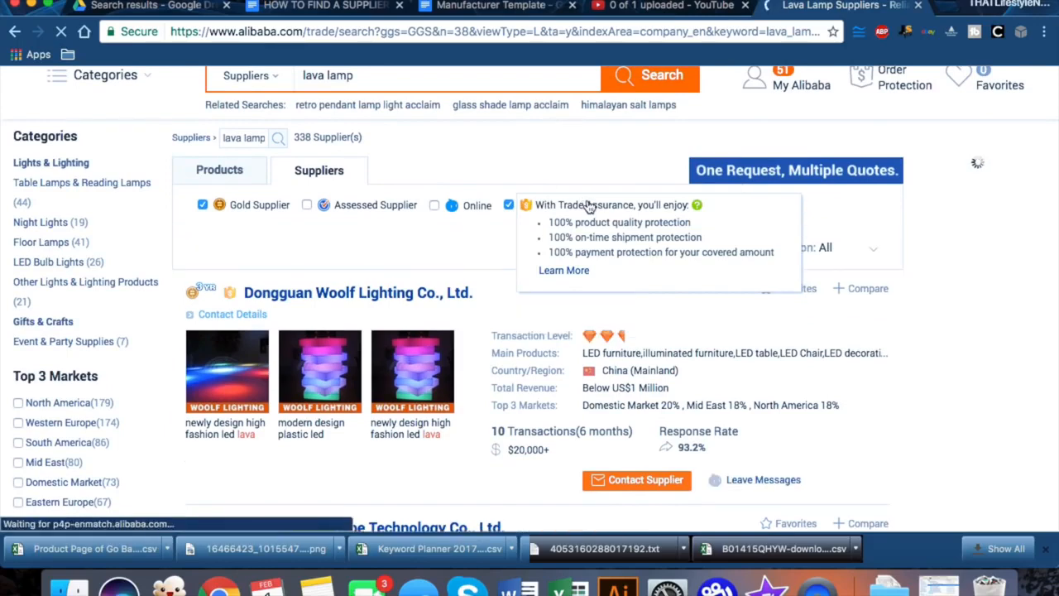
{"action": "mouse_move", "coordinate": [255, 212]}
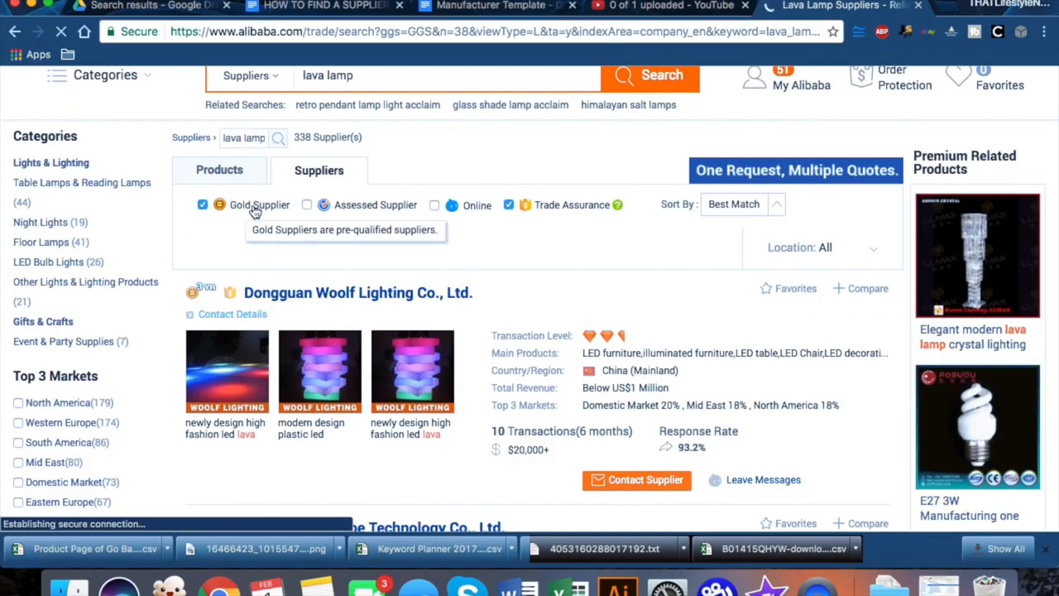
Step: Open the Zhongshan Sunpe Technology Co., Ltd. supplier page in a new tab
{"action": "scroll", "coordinate": [515, 246], "scroll_direction": "down", "scroll_amount": 5}
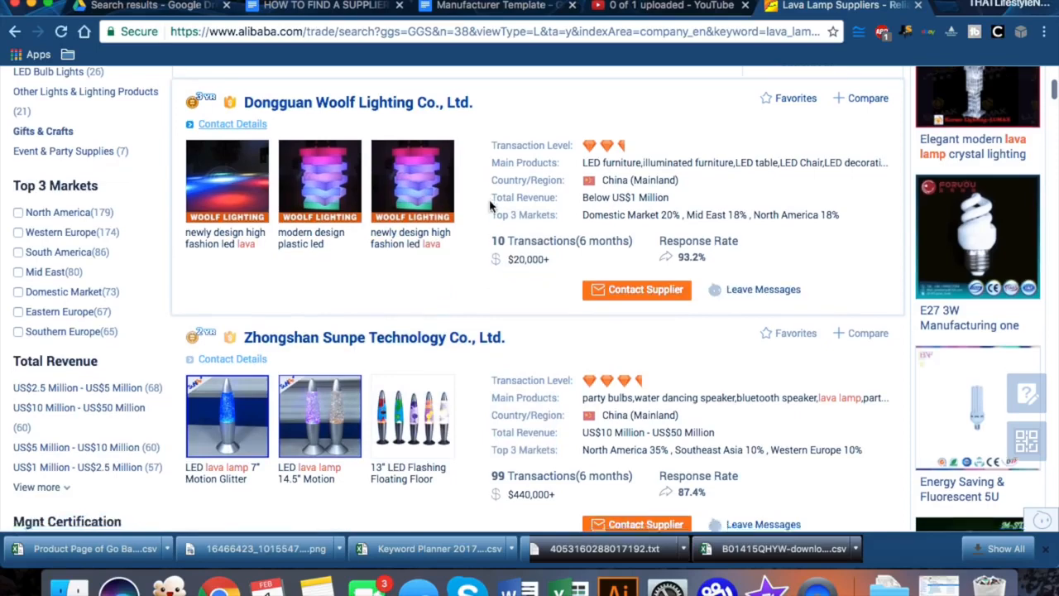
{"action": "scroll", "coordinate": [497, 240], "scroll_direction": "down", "scroll_amount": 2}
{"action": "scroll", "coordinate": [494, 196], "scroll_direction": "down", "scroll_amount": 1}
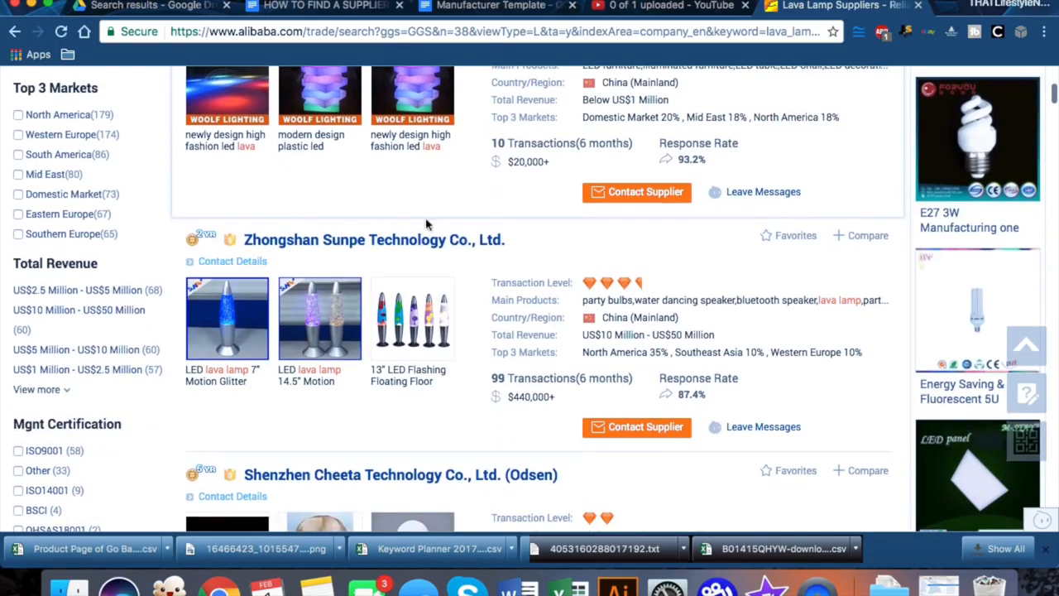
{"action": "right_click", "coordinate": [339, 240]}
{"action": "left_click", "coordinate": [405, 243]}
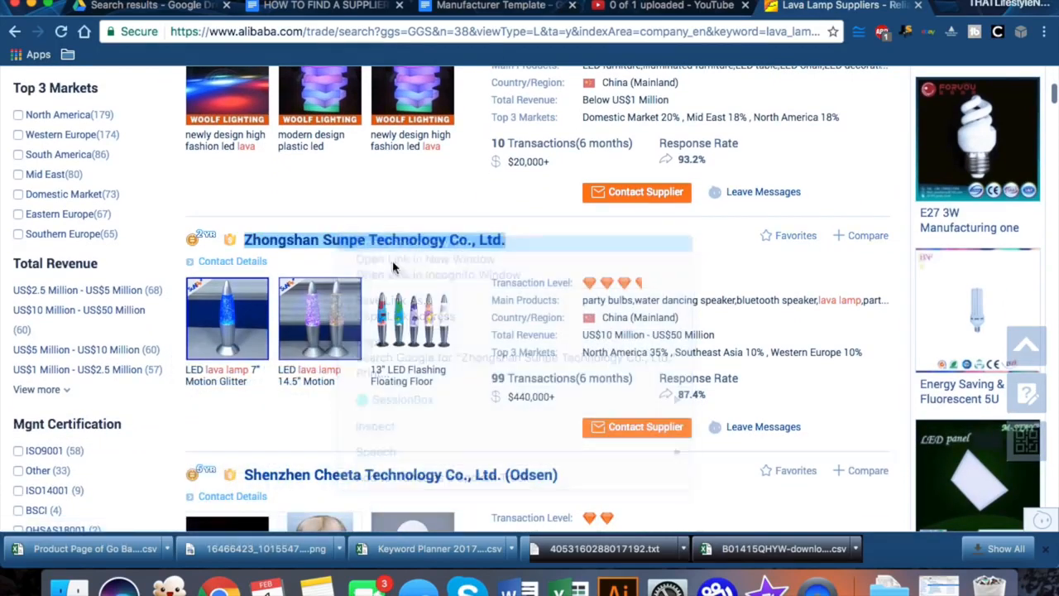
Step: Preview Shenzhen Cheeta Technology's lava lamp, and open the Shenzhen JYC Technology Ltd. supplier page in a new tab
{"action": "scroll", "coordinate": [356, 331], "scroll_direction": "down", "scroll_amount": 5}
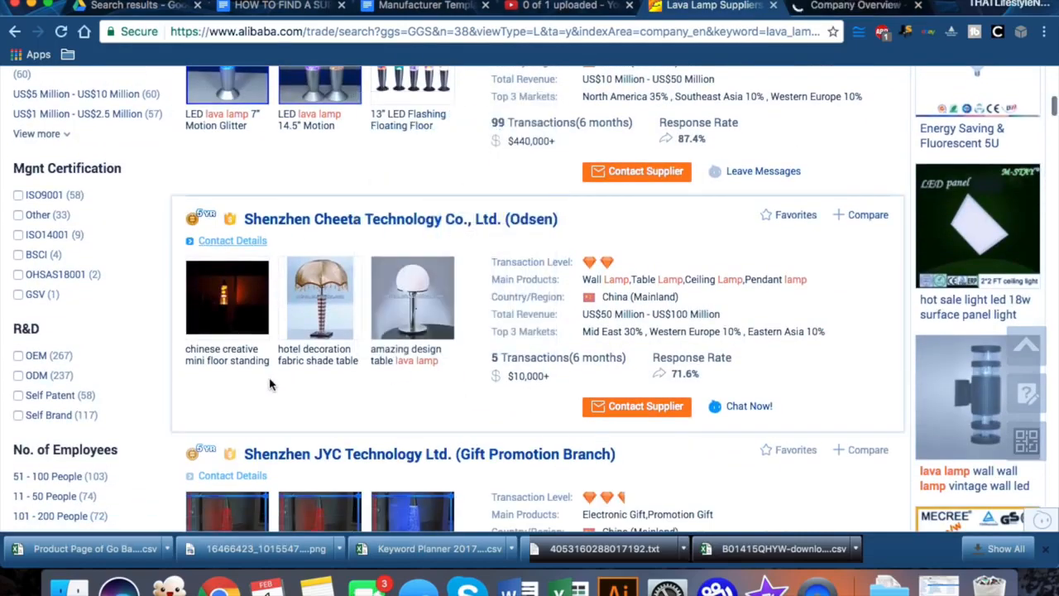
{"action": "scroll", "coordinate": [272, 386], "scroll_direction": "down", "scroll_amount": 1}
{"action": "mouse_move", "coordinate": [219, 280]}
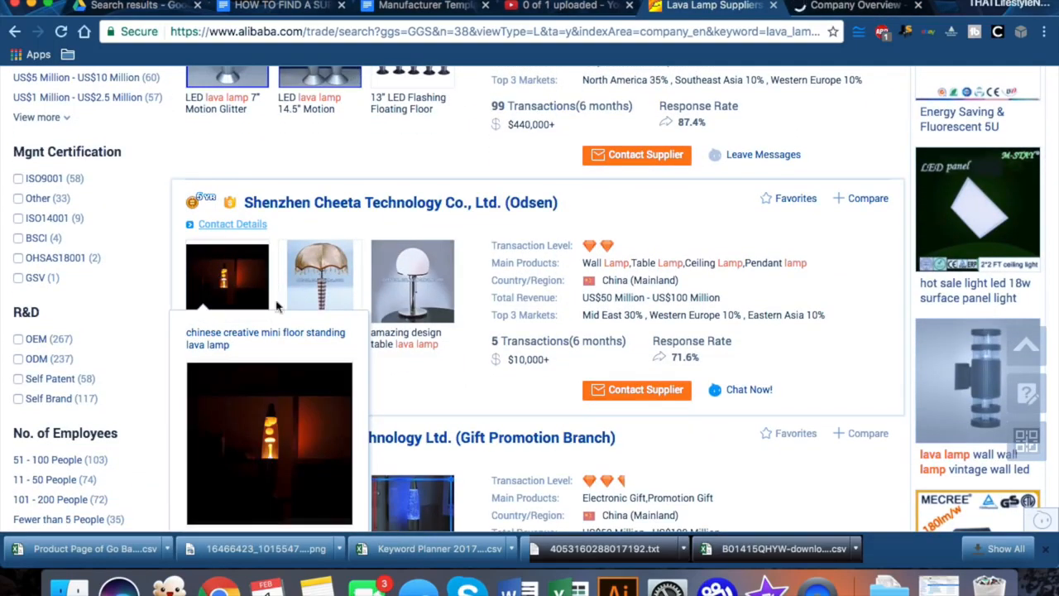
{"action": "scroll", "coordinate": [227, 330], "scroll_direction": "down", "scroll_amount": 1}
{"action": "scroll", "coordinate": [310, 336], "scroll_direction": "down", "scroll_amount": 3}
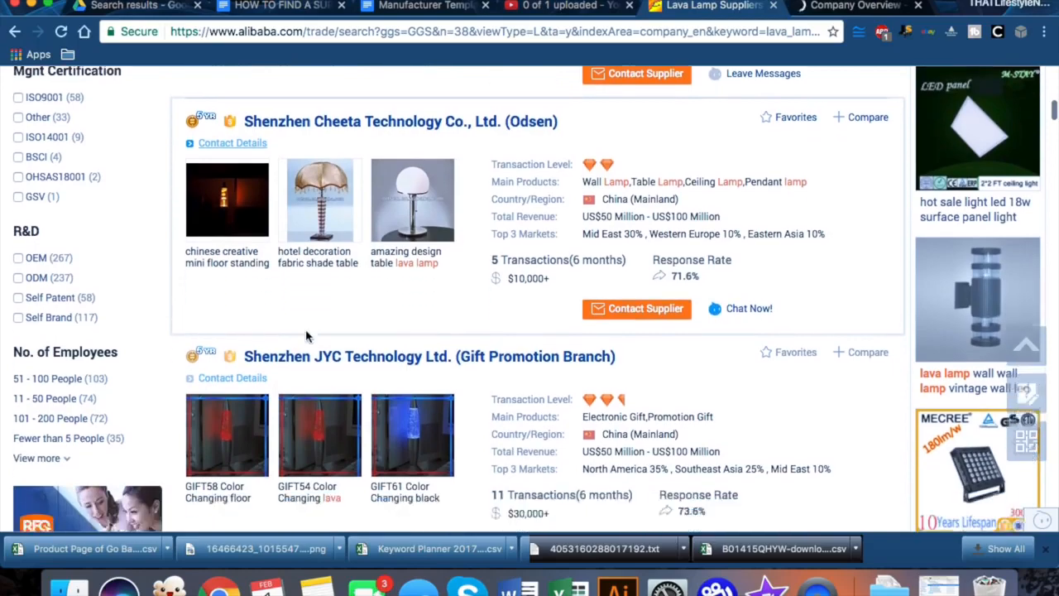
{"action": "right_click", "coordinate": [383, 285]}
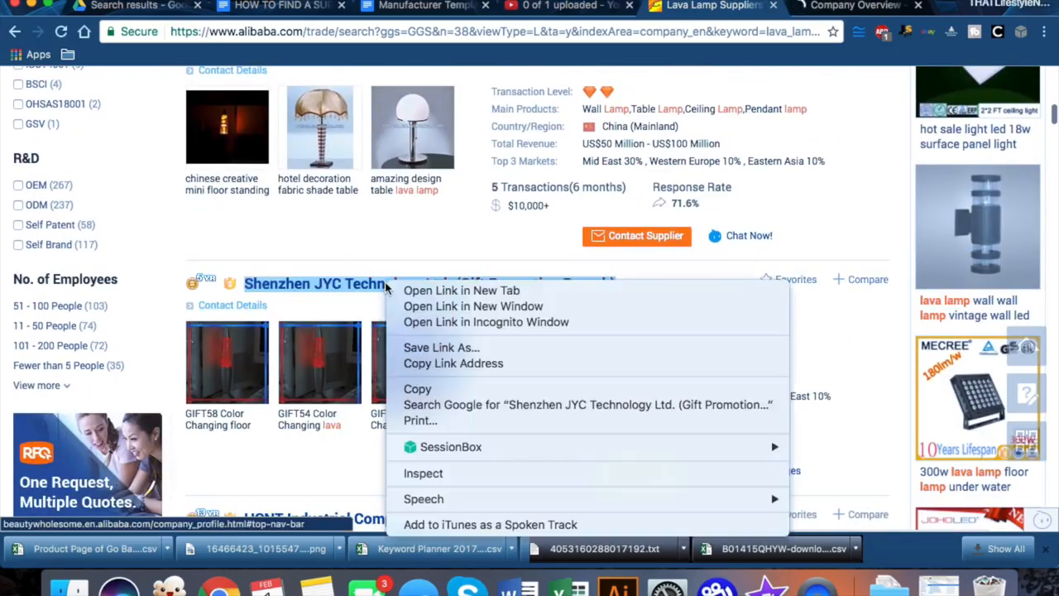
{"action": "left_click", "coordinate": [409, 289]}
Step: Open the Xiamen Co-Arts Limited supplier page in a new tab
{"action": "scroll", "coordinate": [376, 244], "scroll_direction": "down", "scroll_amount": 8}
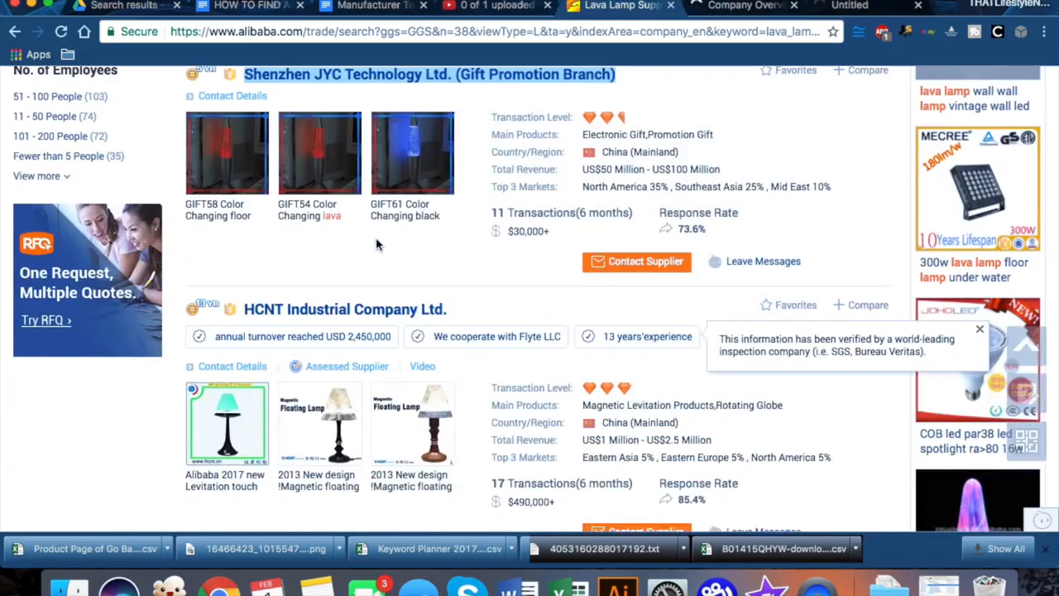
{"action": "scroll", "coordinate": [232, 442], "scroll_direction": "down", "scroll_amount": 9}
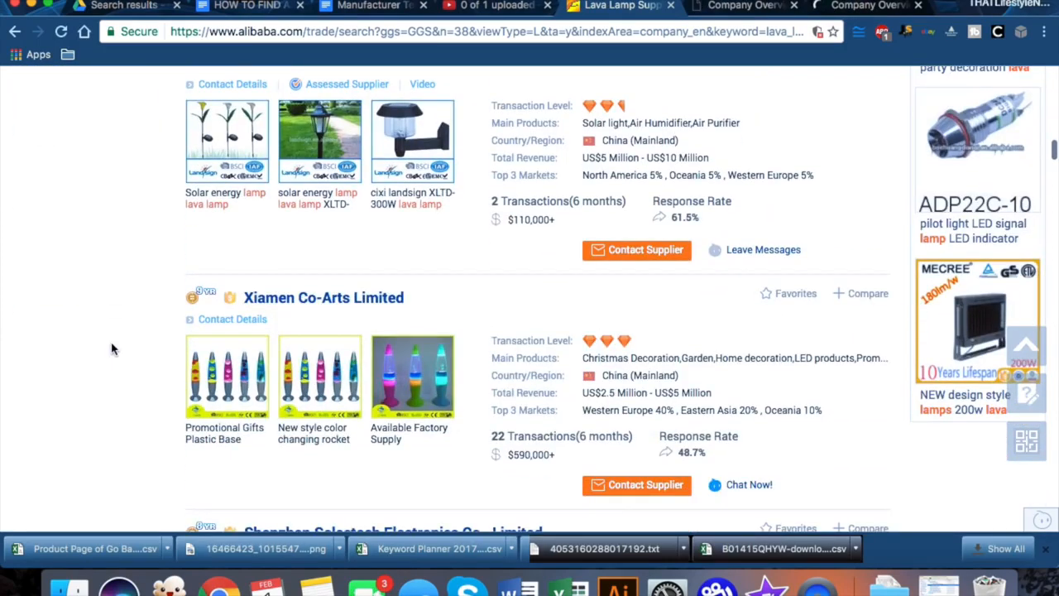
{"action": "right_click", "coordinate": [306, 300]}
{"action": "left_click", "coordinate": [312, 300]}
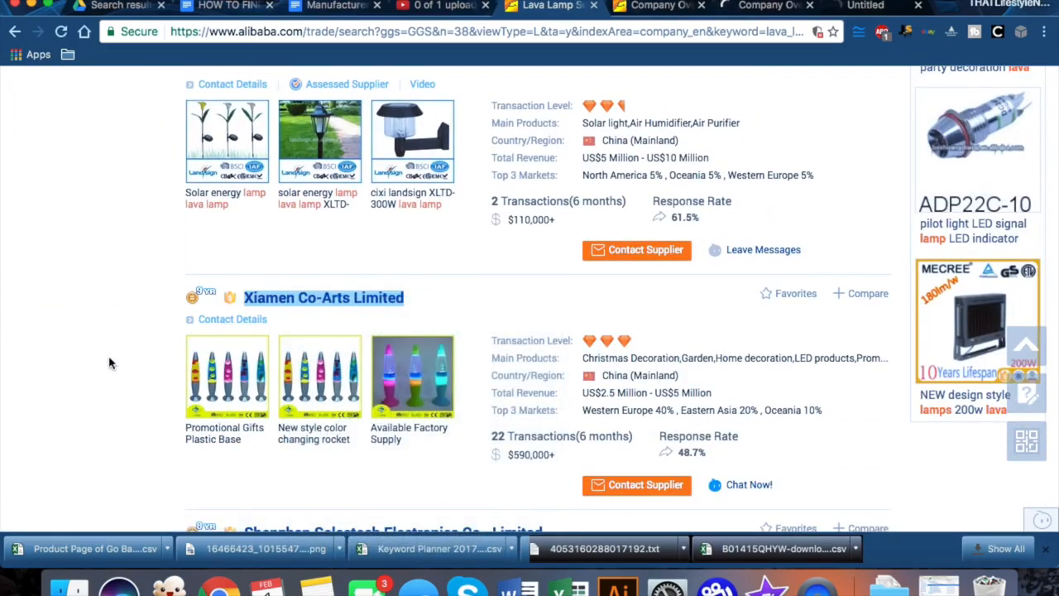
Step: Open the Shenzhen Selectech Electronics Co., Limited supplier page in a new tab
{"action": "scroll", "coordinate": [135, 395], "scroll_direction": "down", "scroll_amount": 4}
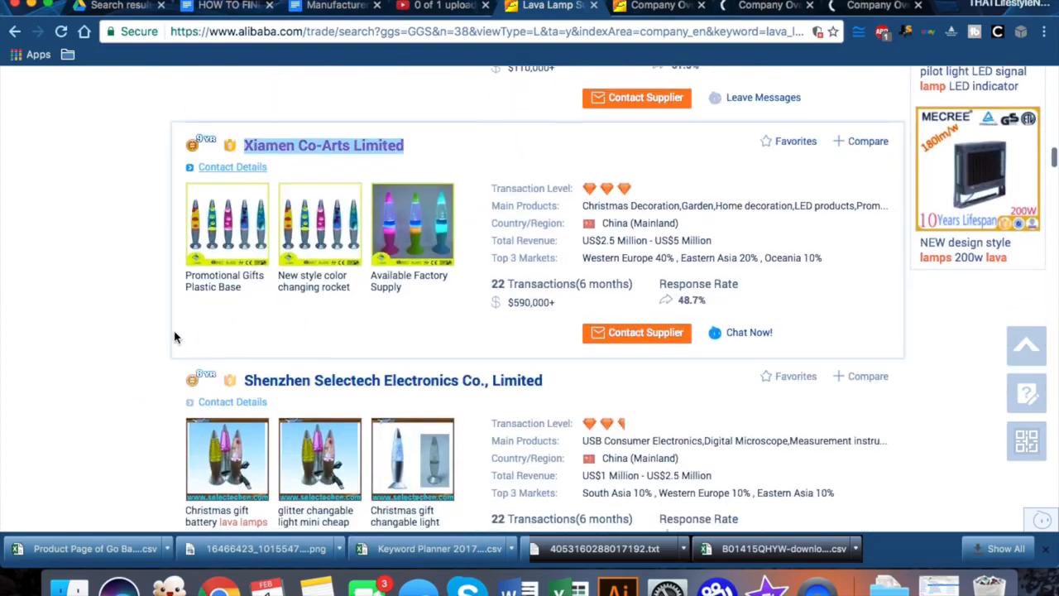
{"action": "scroll", "coordinate": [175, 336], "scroll_direction": "down", "scroll_amount": 3}
{"action": "right_click", "coordinate": [321, 255]}
{"action": "left_click", "coordinate": [356, 258]}
Step: Open the Xuzhou Shoulder Electronics Co., Ltd. supplier page in a new tab
{"action": "scroll", "coordinate": [115, 344], "scroll_direction": "down", "scroll_amount": 6}
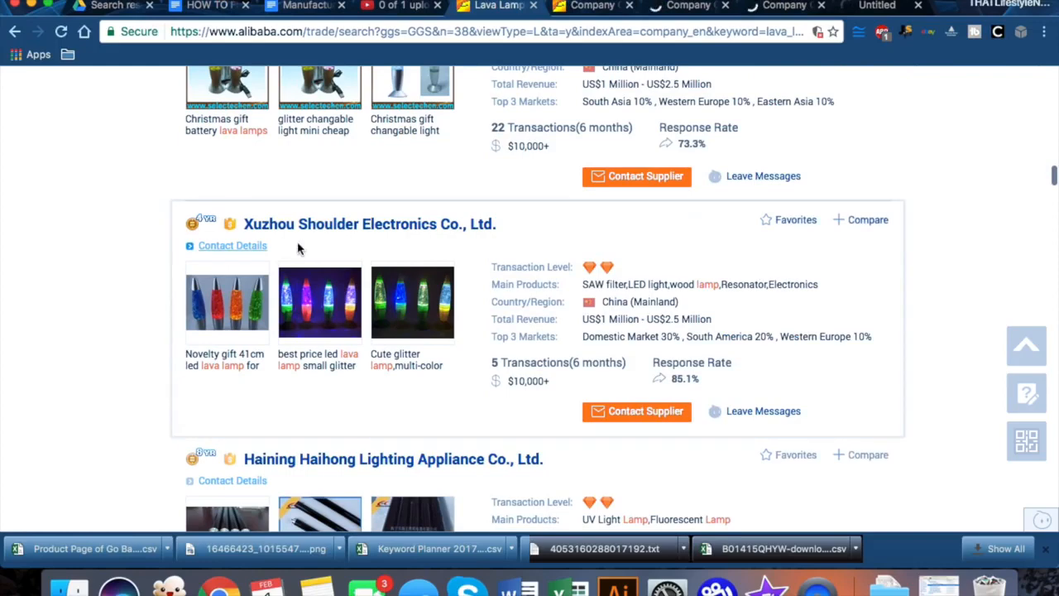
{"action": "right_click", "coordinate": [336, 223]}
{"action": "left_click", "coordinate": [369, 234]}
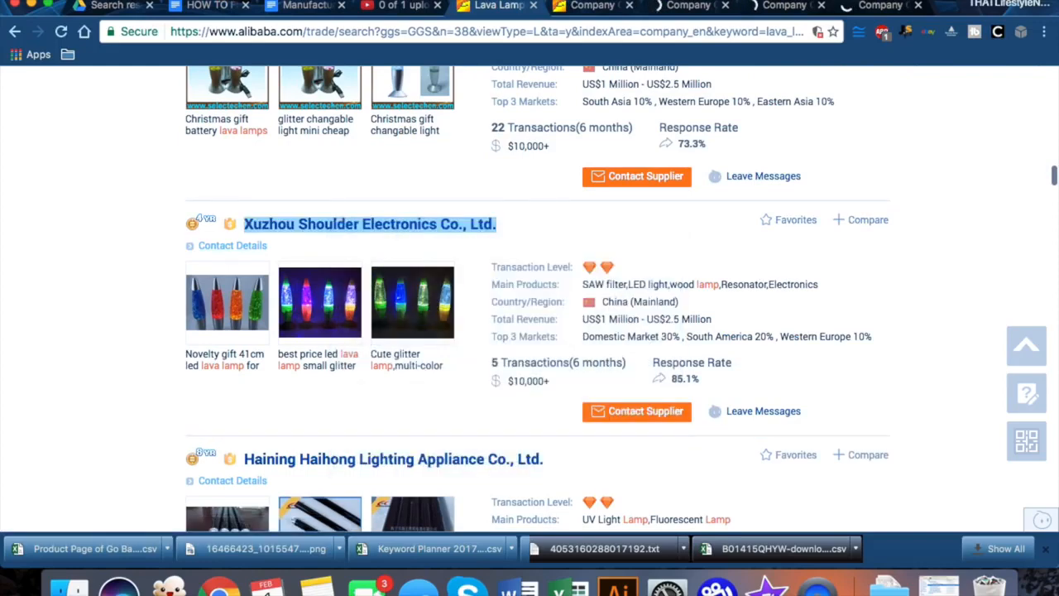
Step: Review Zhongshan Sunpe Technology's company profile, including its business details and main export markets
{"action": "left_click", "coordinate": [546, 6]}
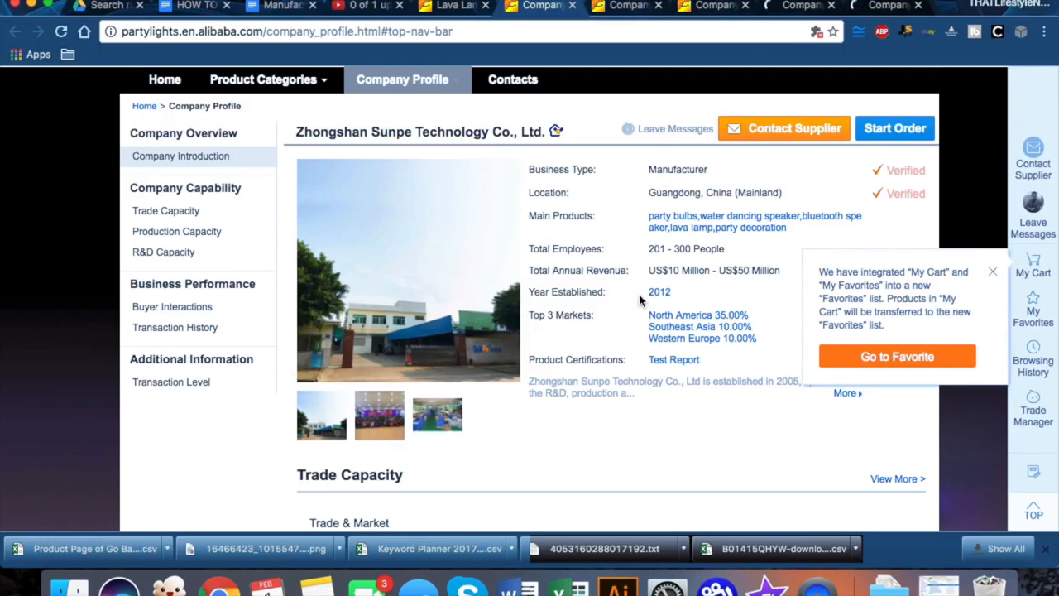
{"action": "scroll", "coordinate": [589, 309], "scroll_direction": "down", "scroll_amount": 1}
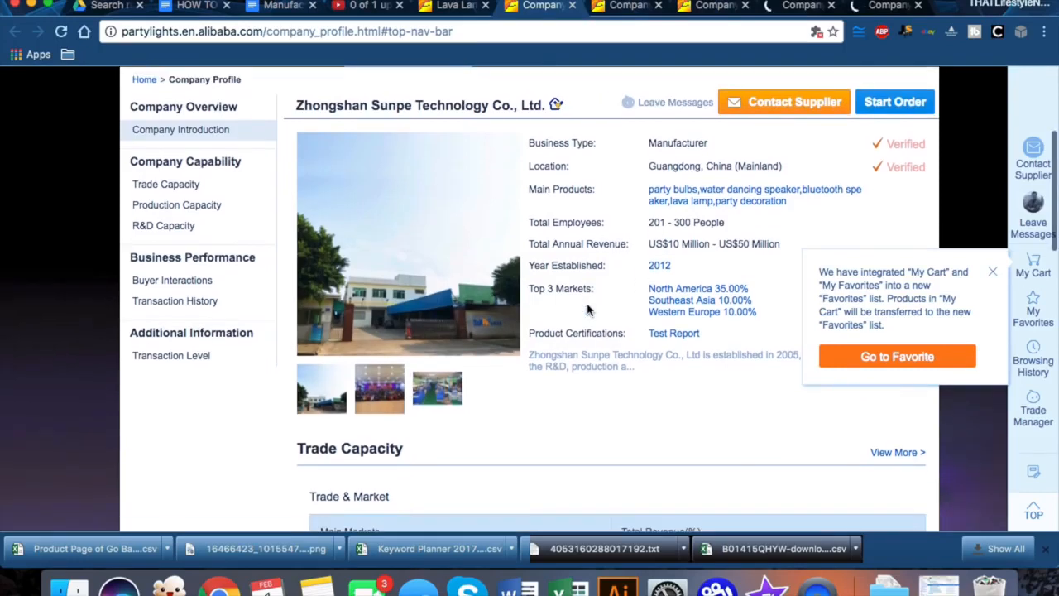
{"action": "scroll", "coordinate": [588, 310], "scroll_direction": "down", "scroll_amount": 1}
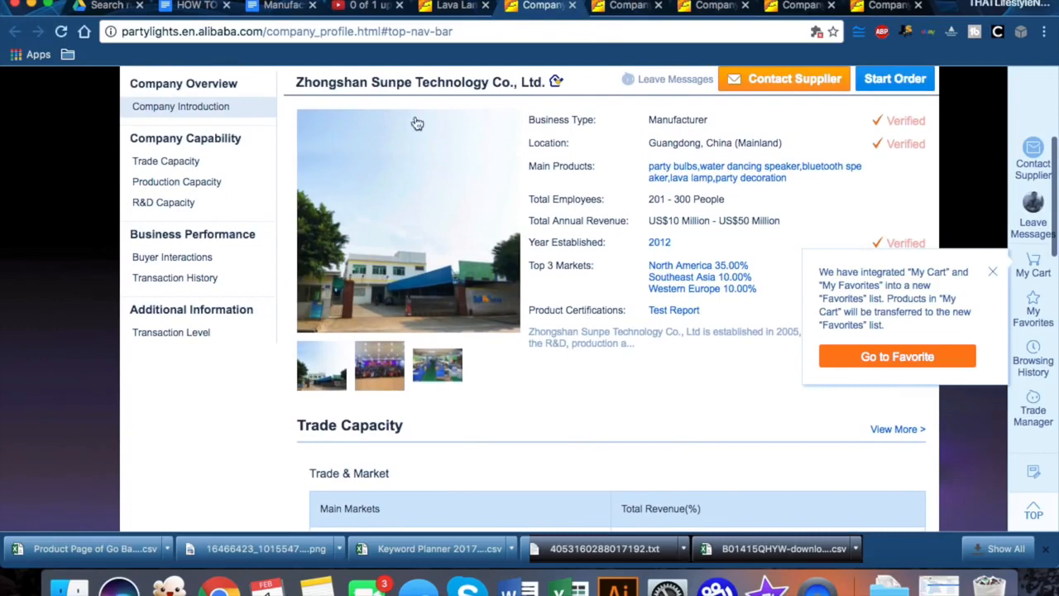
{"action": "scroll", "coordinate": [618, 324], "scroll_direction": "down", "scroll_amount": 10}
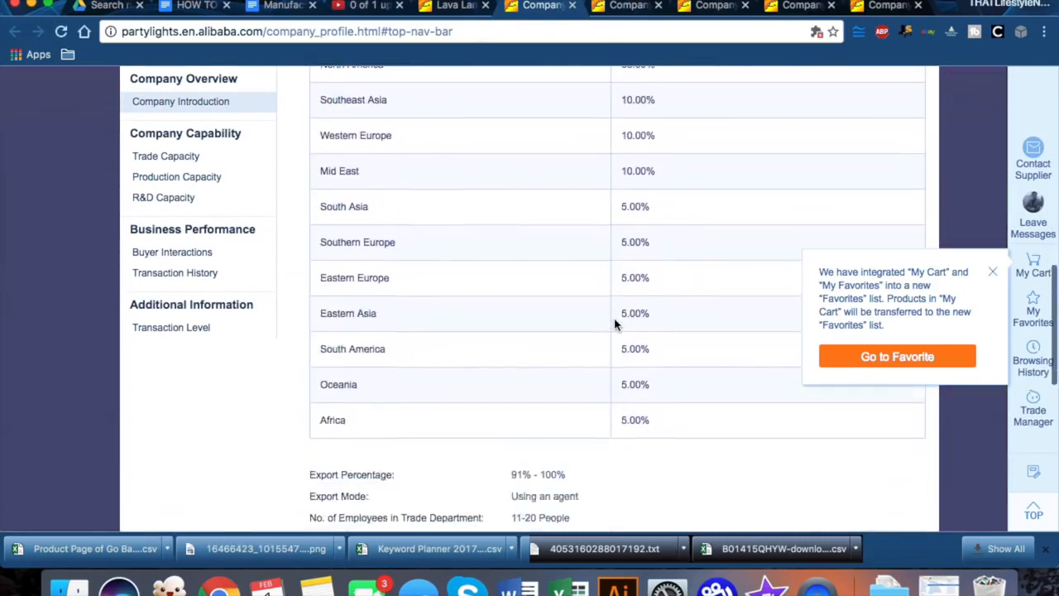
{"action": "scroll", "coordinate": [614, 324], "scroll_direction": "up", "scroll_amount": 15}
{"action": "scroll", "coordinate": [615, 324], "scroll_direction": "down", "scroll_amount": 3}
{"action": "scroll", "coordinate": [386, 294], "scroll_direction": "up", "scroll_amount": 3}
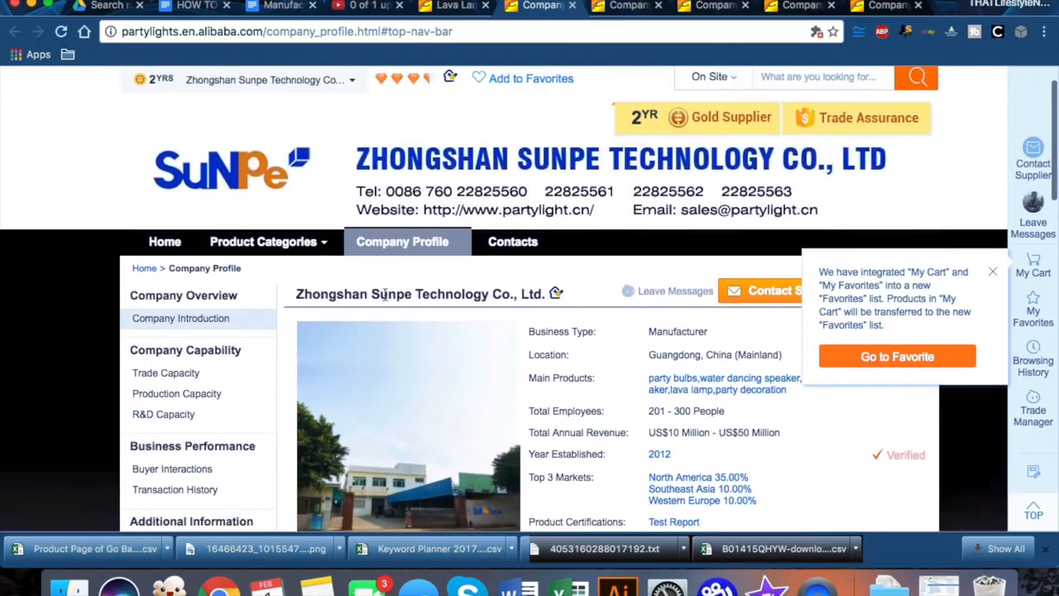
Step: Search Google for "Zhongshan Sunpe Technology Co., Ltd" and open the SuNPe Prototype website from the results
{"action": "left_click_drag", "start_coordinate": [365, 289], "coordinate": [541, 298]}
{"action": "key", "text": "super+c"}
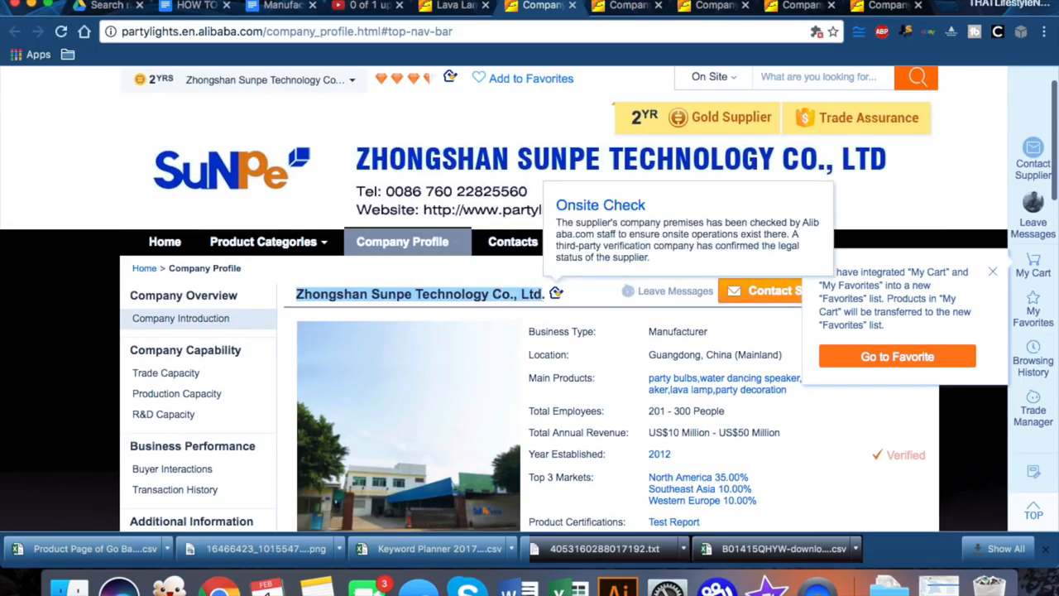
{"action": "left_click", "coordinate": [948, 7]}
{"action": "key", "text": "super+v"}
{"action": "key", "text": "Return"}
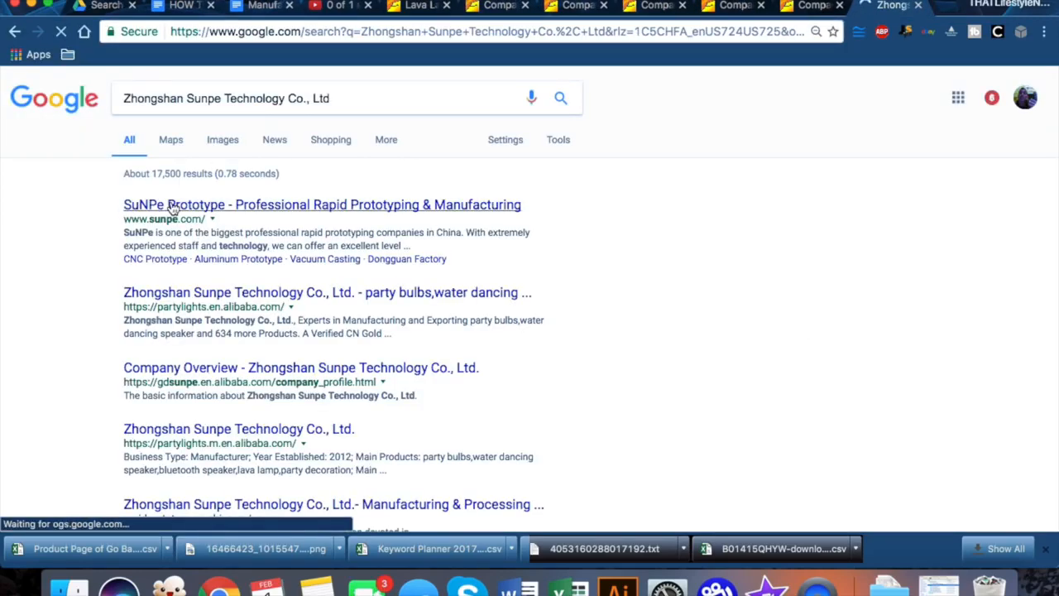
{"action": "left_click", "coordinate": [200, 207]}
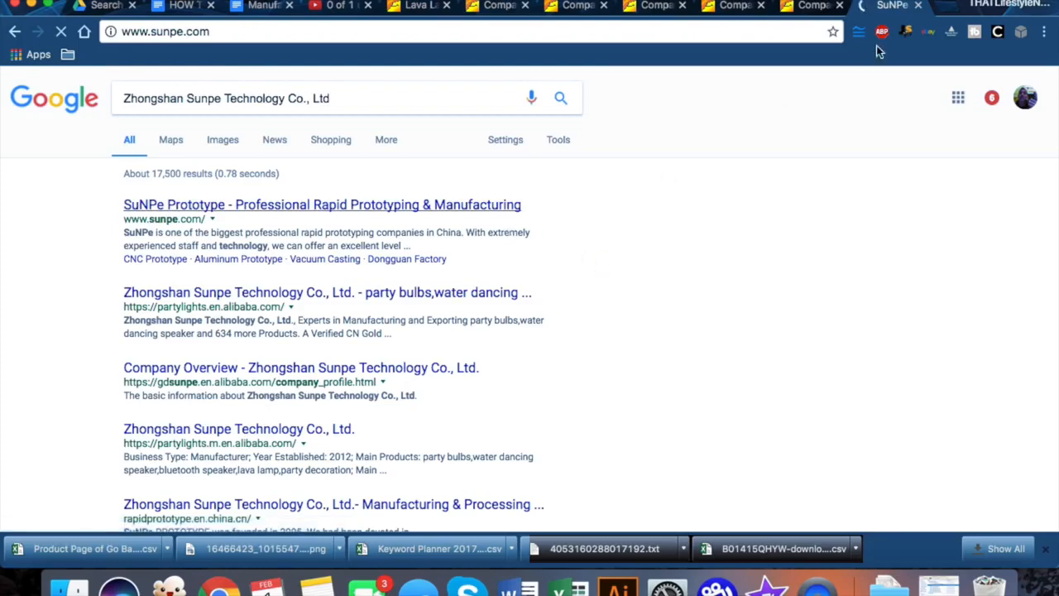
Step: Look over the SuNPe website's home page to check the supplier's background, and close the site
{"action": "left_click", "coordinate": [496, 6]}
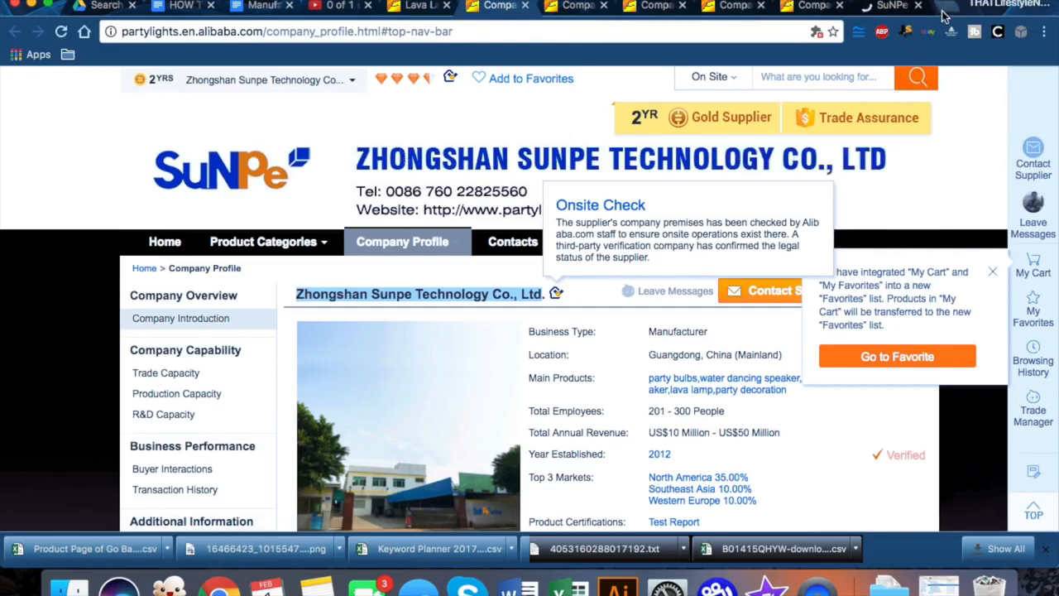
{"action": "left_click", "coordinate": [891, 8]}
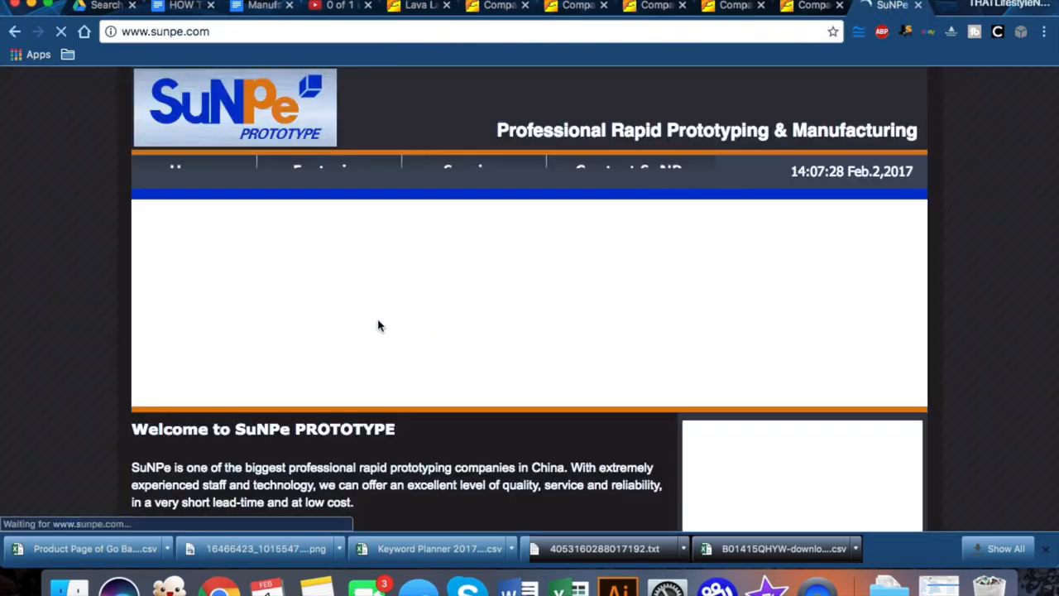
{"action": "scroll", "coordinate": [86, 229], "scroll_direction": "down", "scroll_amount": 5}
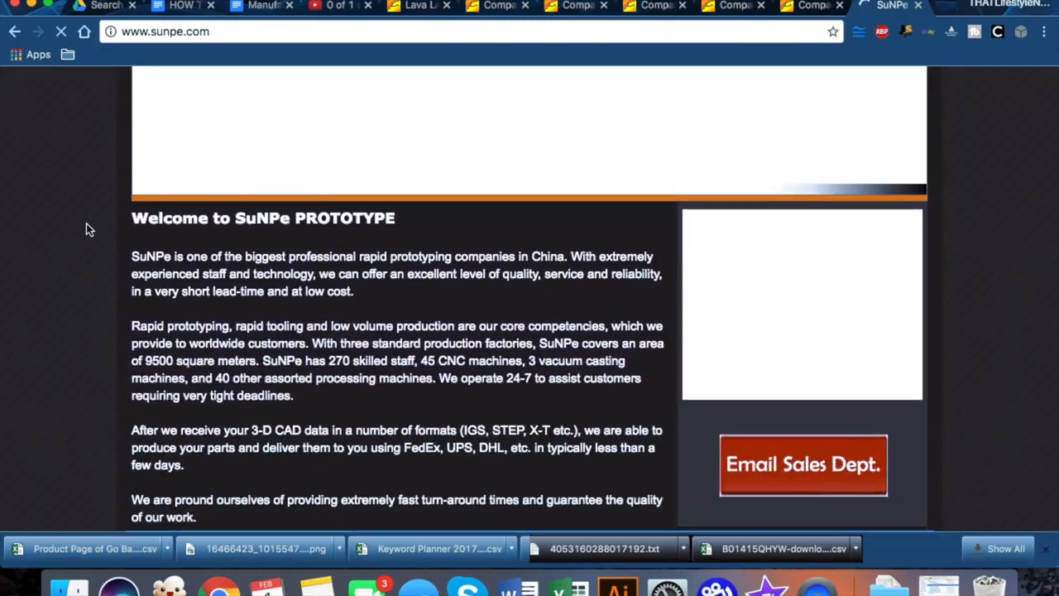
{"action": "scroll", "coordinate": [175, 290], "scroll_direction": "down", "scroll_amount": 1}
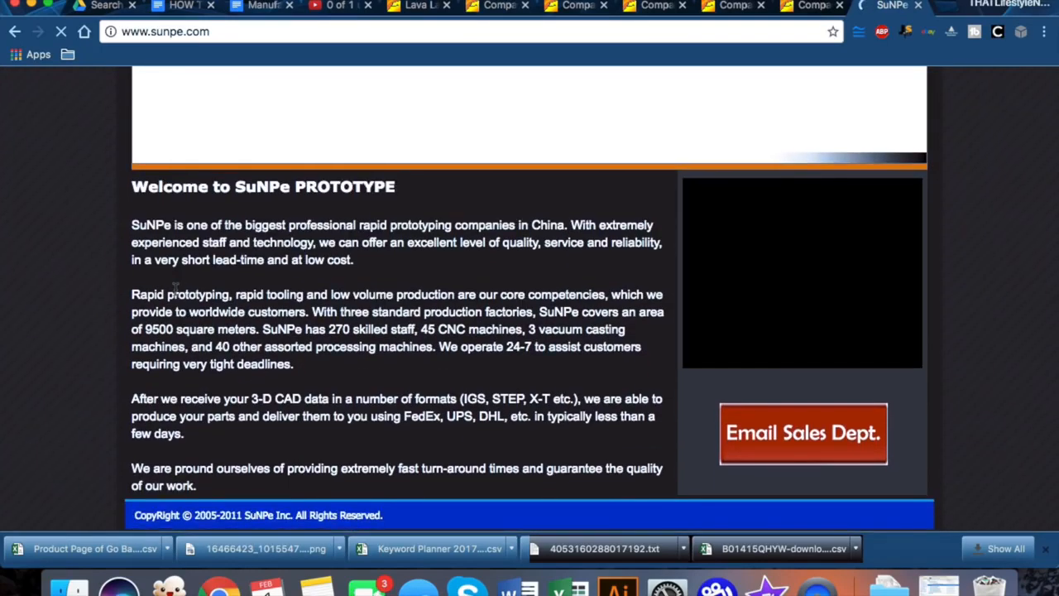
{"action": "scroll", "coordinate": [176, 289], "scroll_direction": "up", "scroll_amount": 6}
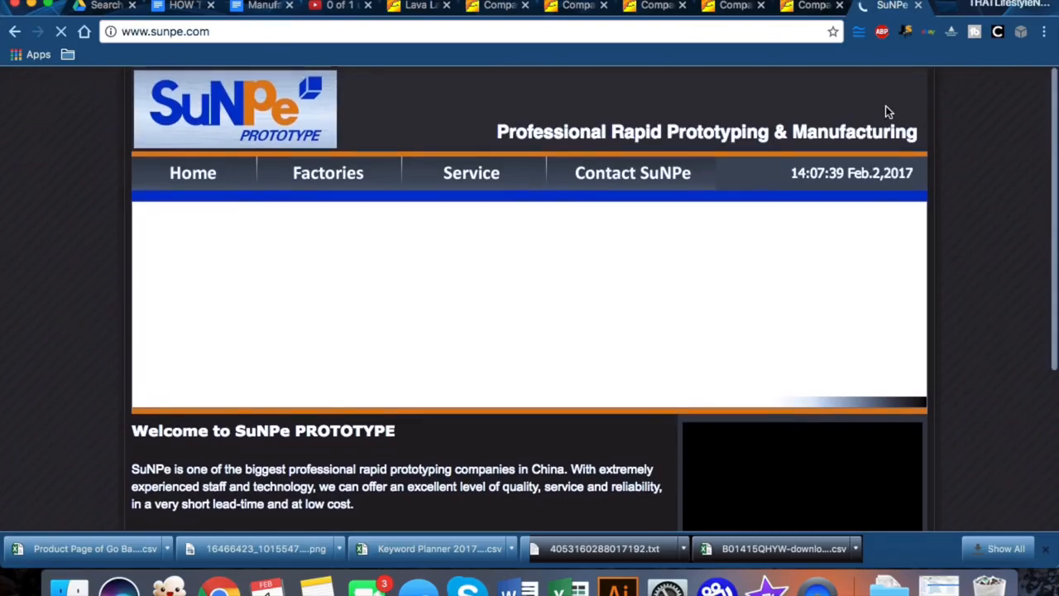
{"action": "scroll", "coordinate": [868, 395], "scroll_direction": "down", "scroll_amount": 6}
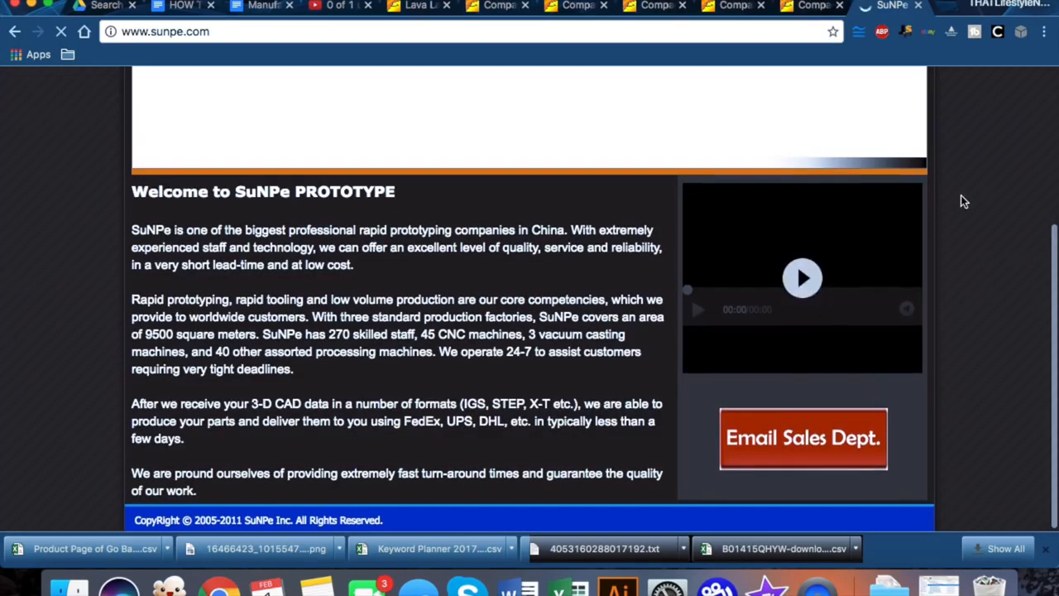
{"action": "scroll", "coordinate": [961, 195], "scroll_direction": "up", "scroll_amount": 6}
{"action": "left_click", "coordinate": [917, 5]}
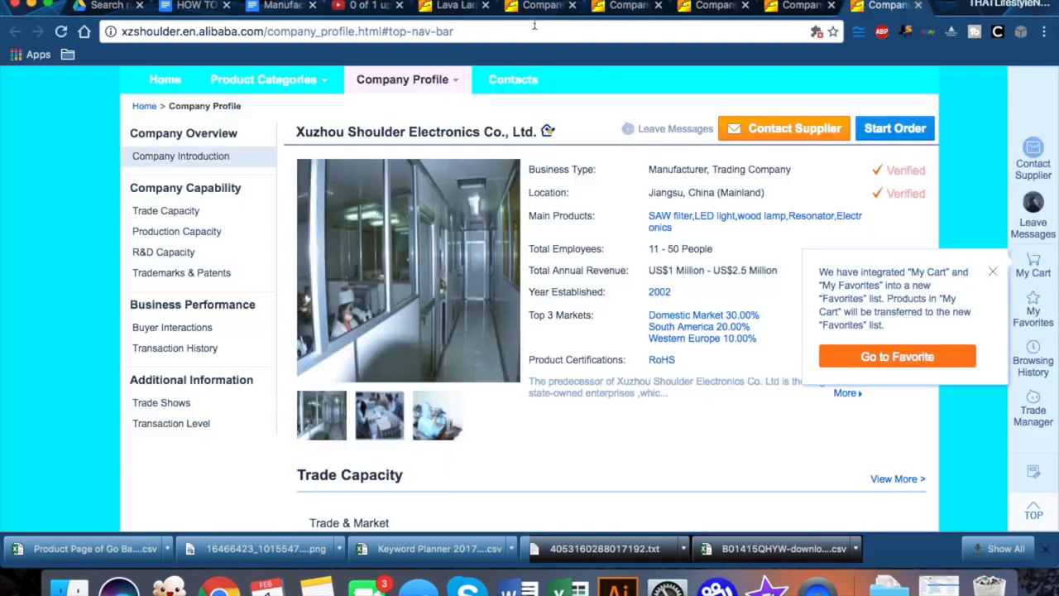
Step: Open the supplier inquiry form for Zhongshan Sunpe Technology Co., Ltd. from its company profile
{"action": "left_click", "coordinate": [525, 9]}
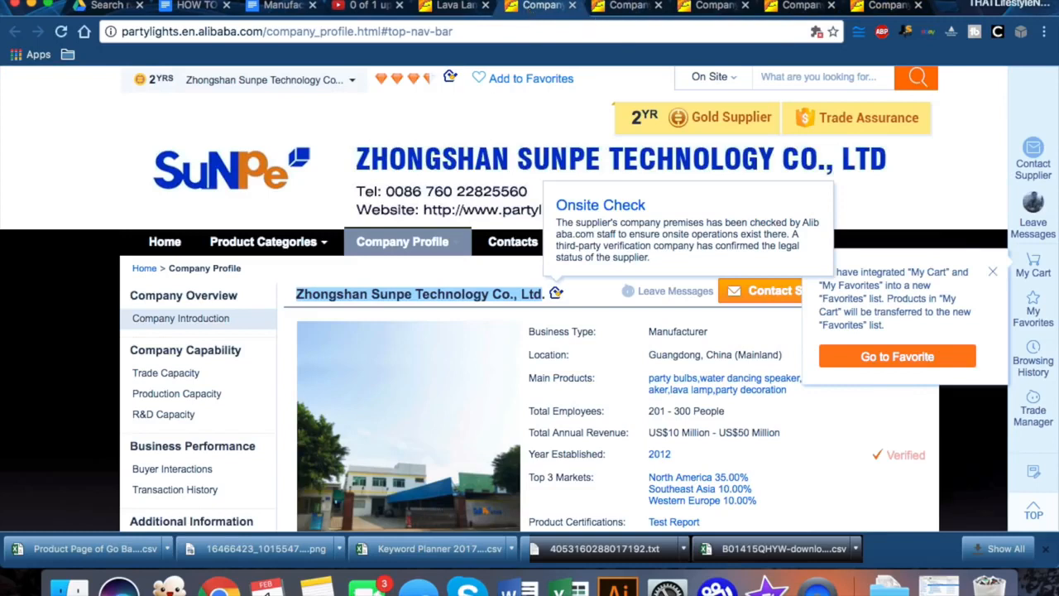
{"action": "left_click", "coordinate": [692, 321]}
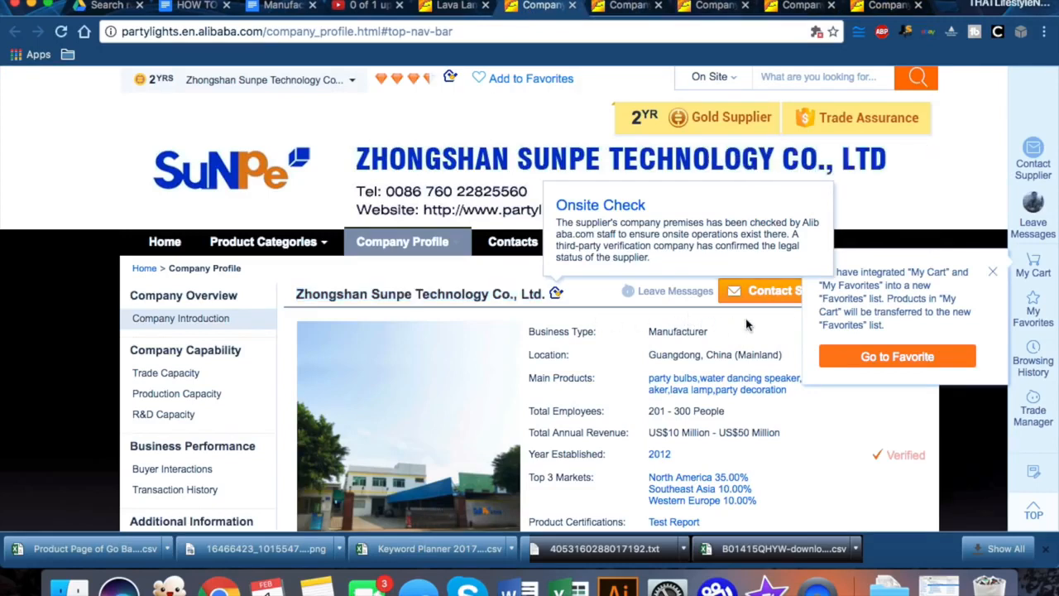
{"action": "left_click", "coordinate": [768, 295]}
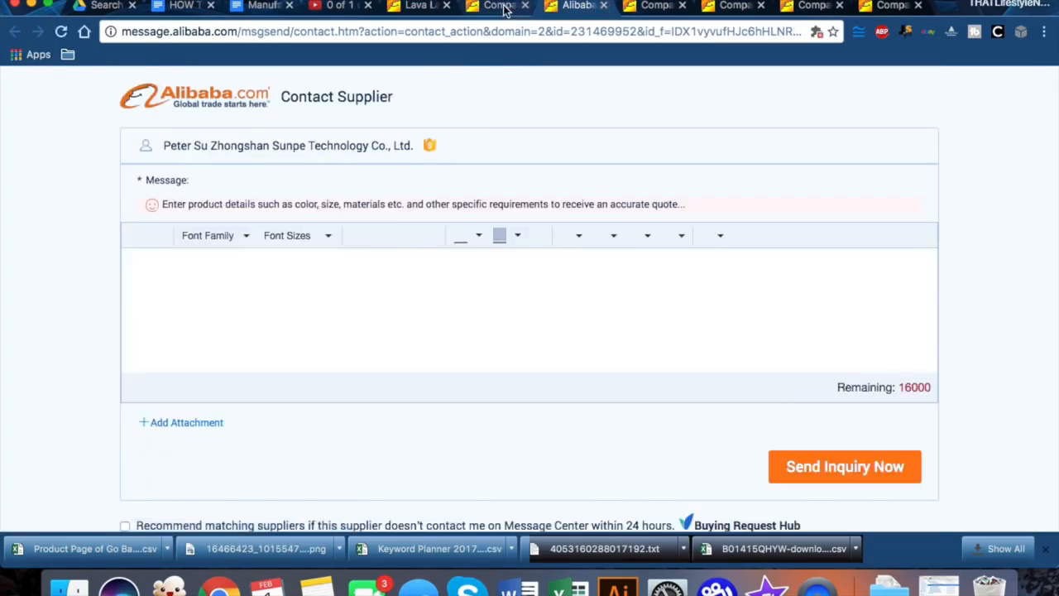
Step: Open the supplier inquiry forms for Shenzhen JYC Technology Ltd. and Xiamen Co-Arts Limited
{"action": "left_click", "coordinate": [634, 7]}
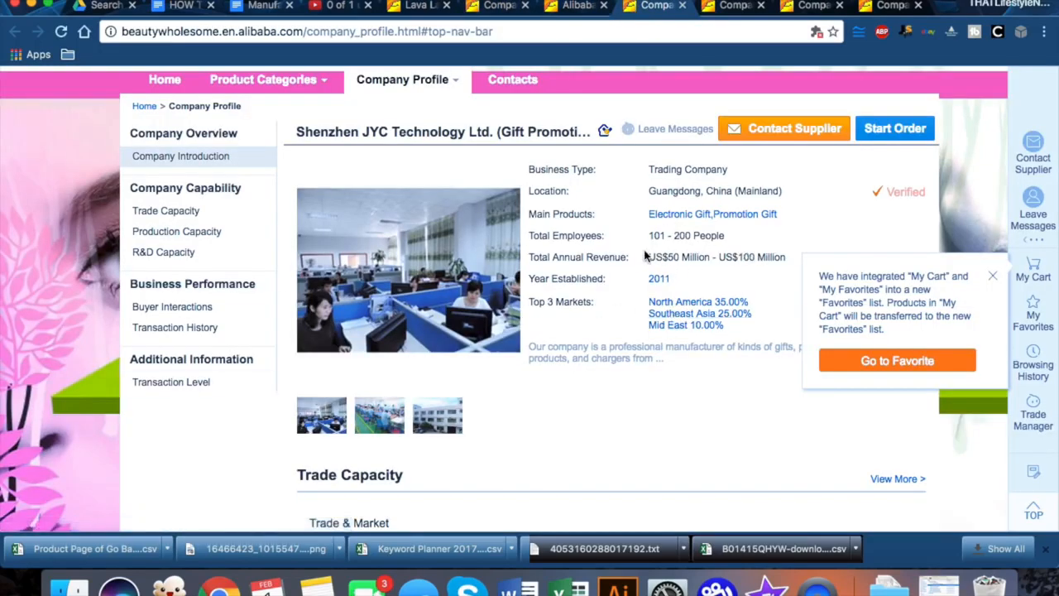
{"action": "left_click", "coordinate": [751, 126]}
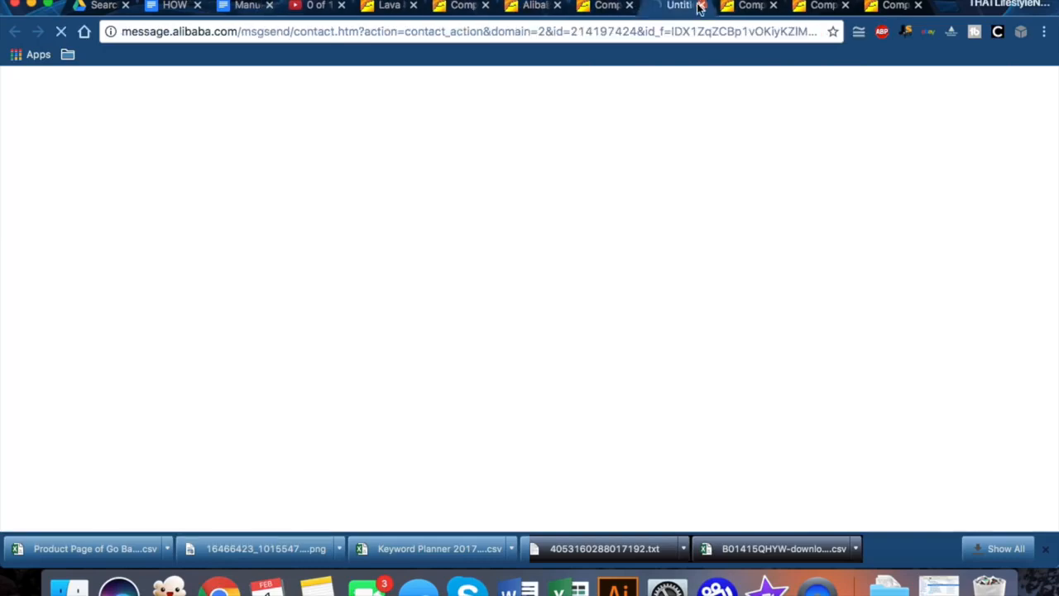
{"action": "left_click", "coordinate": [747, 6]}
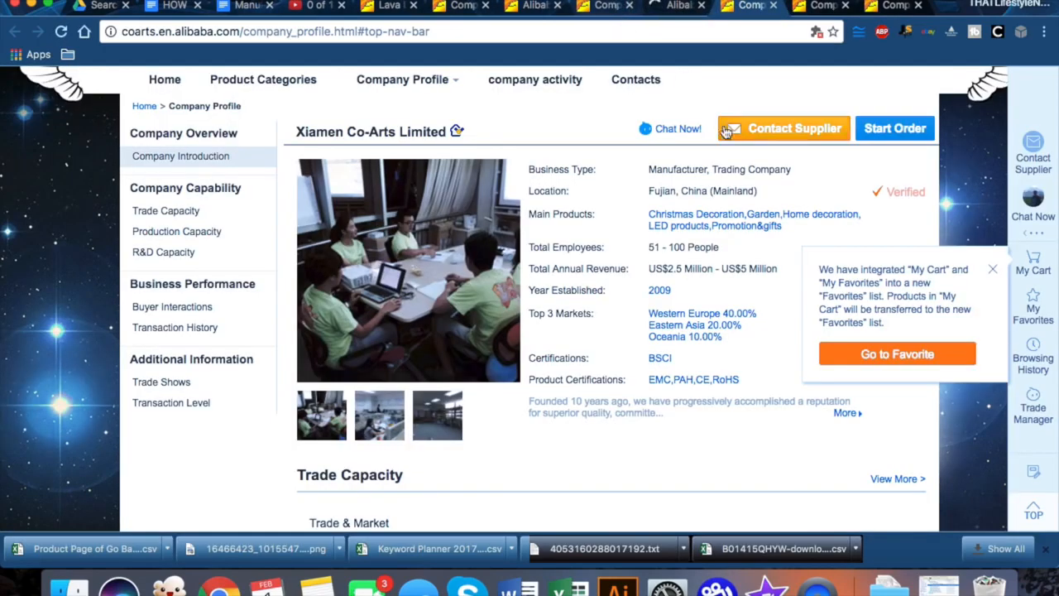
{"action": "left_click", "coordinate": [727, 131]}
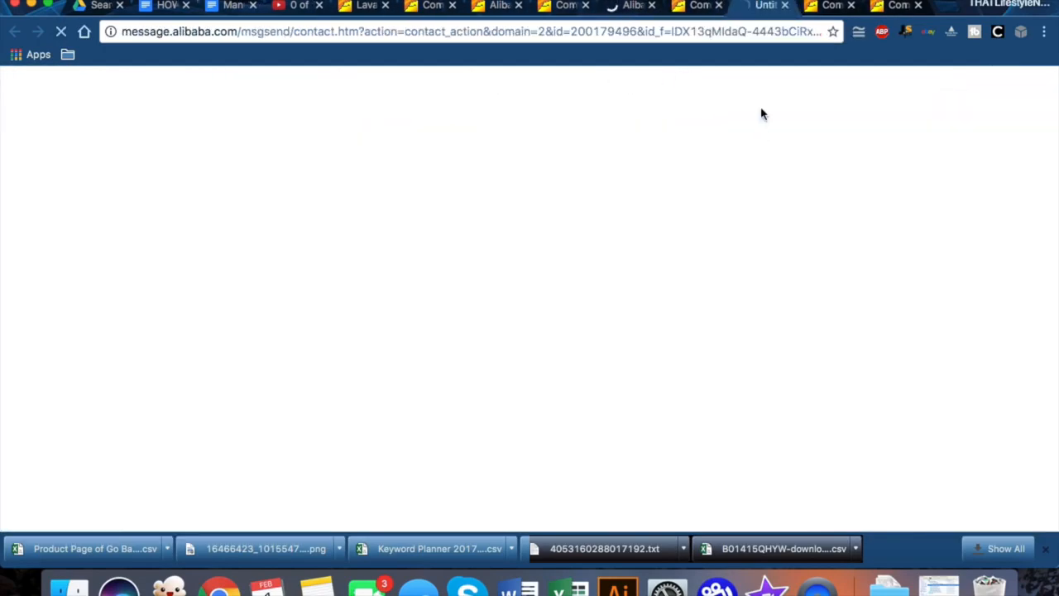
Step: Open the supplier inquiry forms for the two remaining suppliers, Shenzhen Selectech Electronics and Xuzhou Shoulder Electronics
{"action": "left_click", "coordinate": [825, 10]}
{"action": "left_click", "coordinate": [790, 131]}
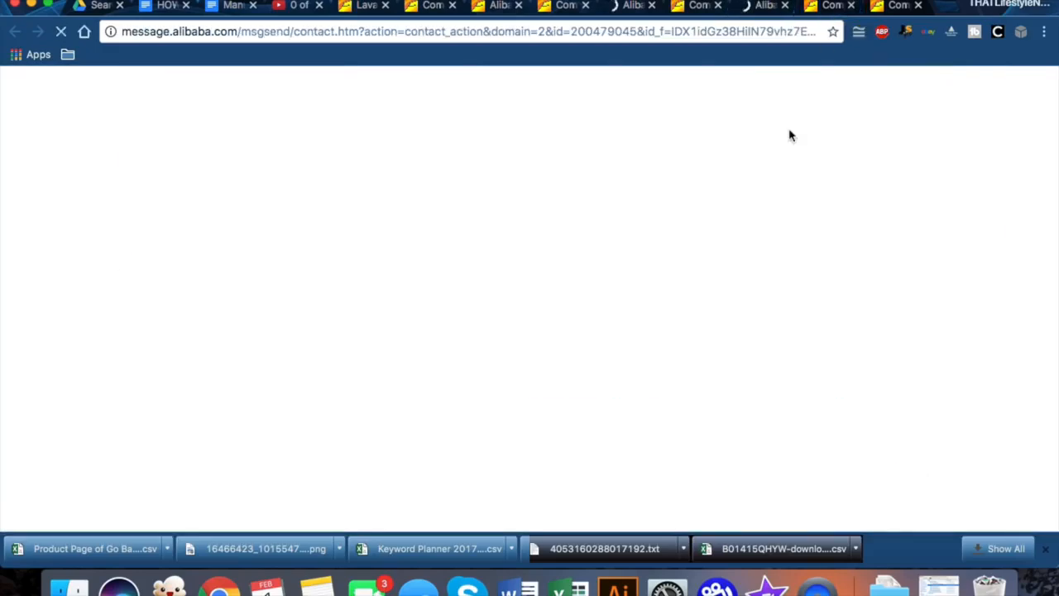
{"action": "left_click", "coordinate": [884, 6]}
{"action": "left_click", "coordinate": [776, 130]}
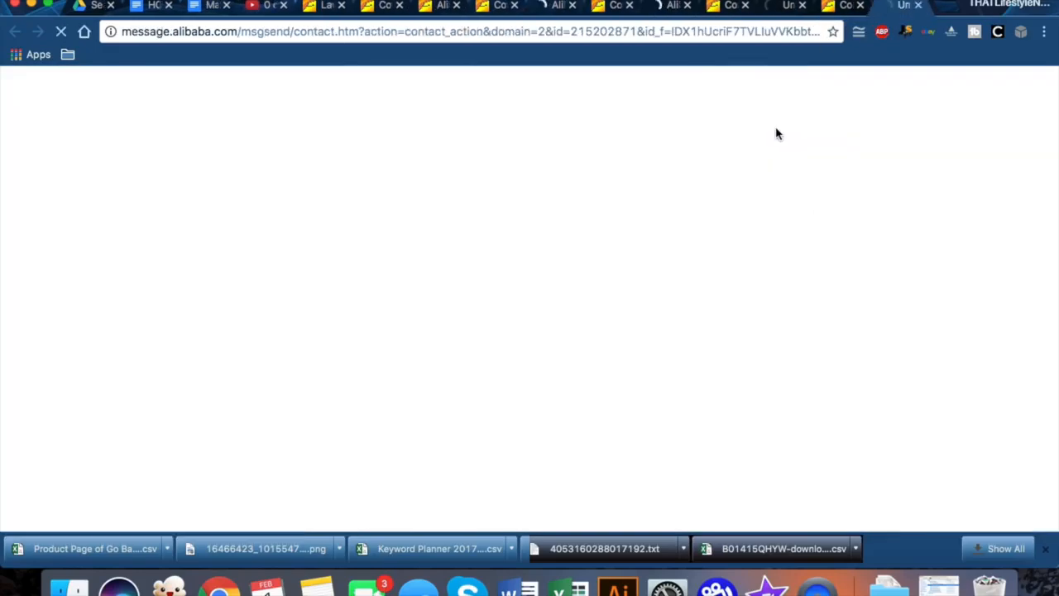
Step: Bring up the Manufacturer Template document and tile its window side by side with the Amazon lava lamp page
{"action": "left_click_drag", "start_coordinate": [583, 1], "coordinate": [2, 279]}
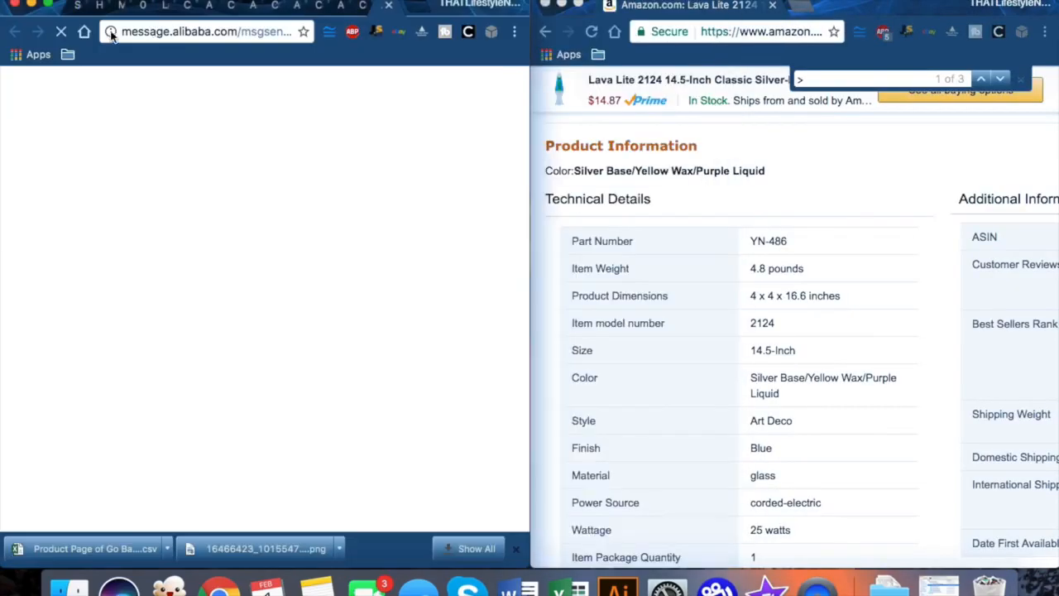
{"action": "left_click_drag", "start_coordinate": [410, 4], "coordinate": [414, 1]}
{"action": "left_click", "coordinate": [211, 7]}
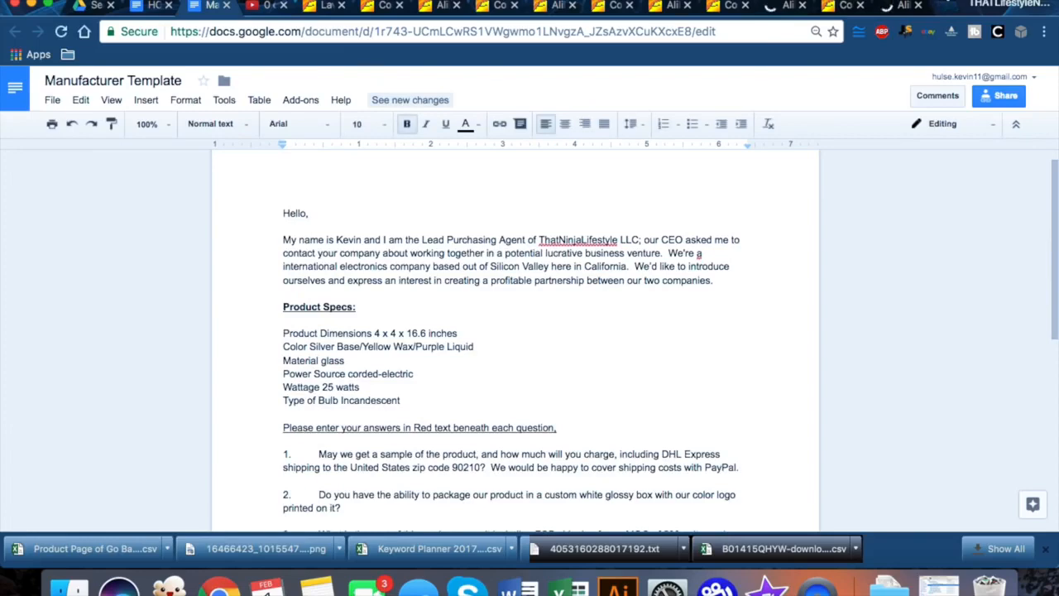
{"action": "key", "text": "ctrl+alt+Right"}
{"action": "left_click_drag", "start_coordinate": [919, 3], "coordinate": [2, 158]}
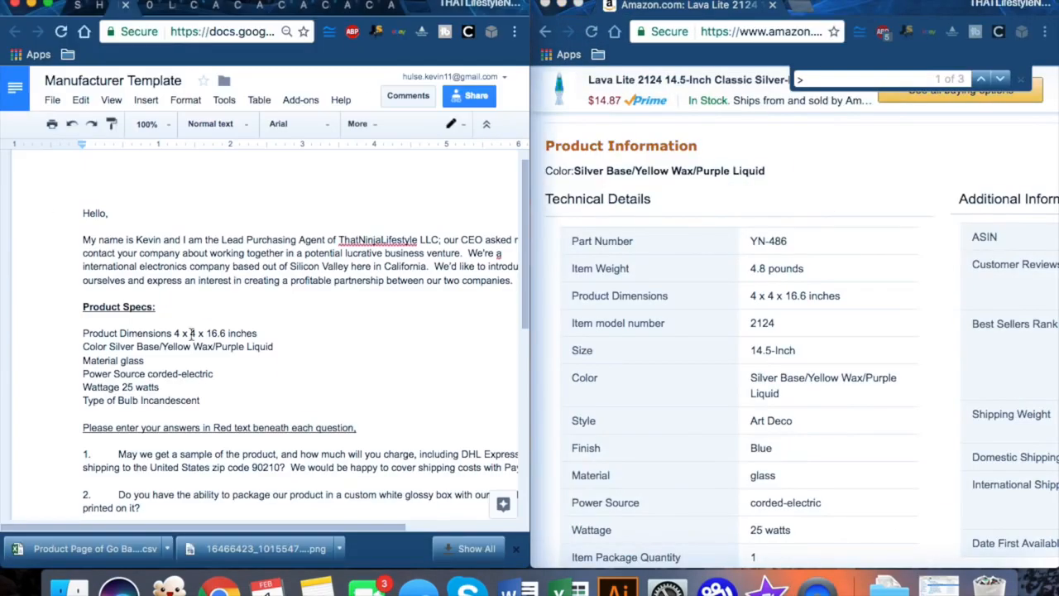
Step: Read through the template's introduction, product specs and numbered supplier questions
{"action": "scroll", "coordinate": [192, 332], "scroll_direction": "right", "scroll_amount": 3}
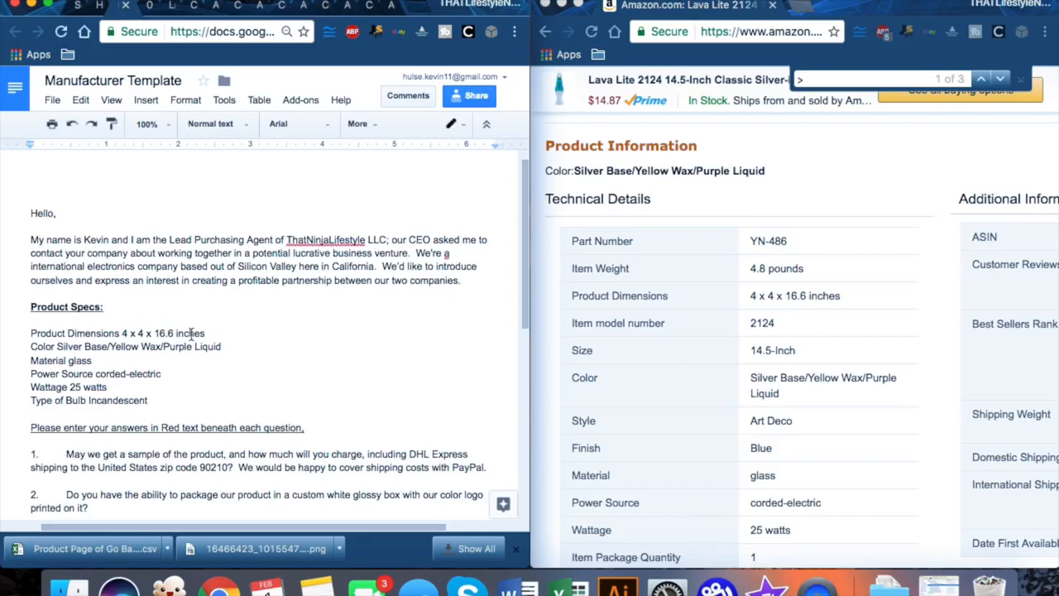
{"action": "scroll", "coordinate": [192, 333], "scroll_direction": "down", "scroll_amount": 2}
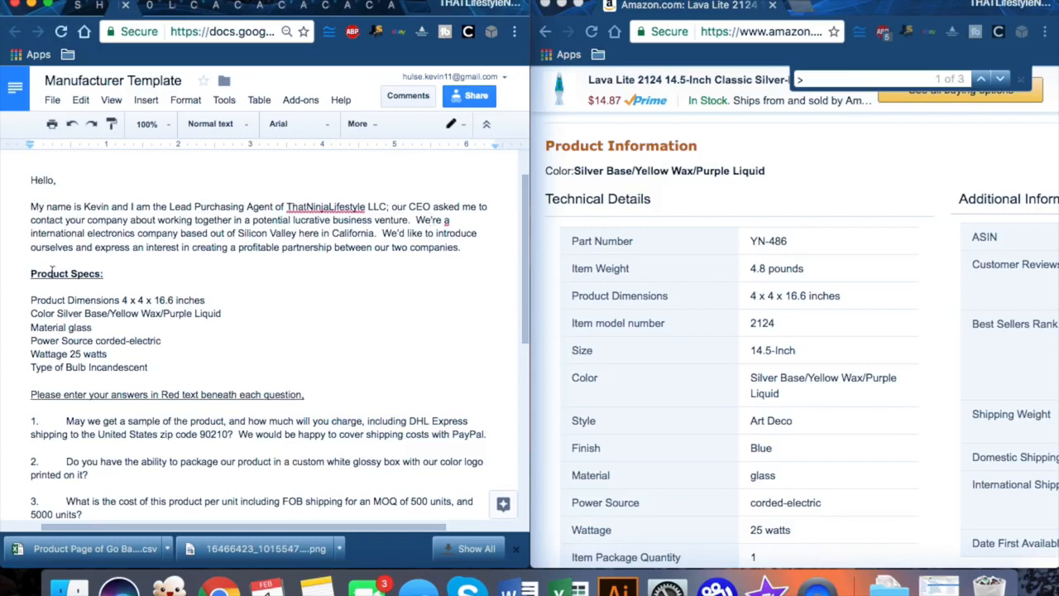
{"action": "left_click_drag", "start_coordinate": [240, 235], "coordinate": [295, 235]}
{"action": "left_click", "coordinate": [281, 235]}
{"action": "scroll", "coordinate": [98, 259], "scroll_direction": "down", "scroll_amount": 1}
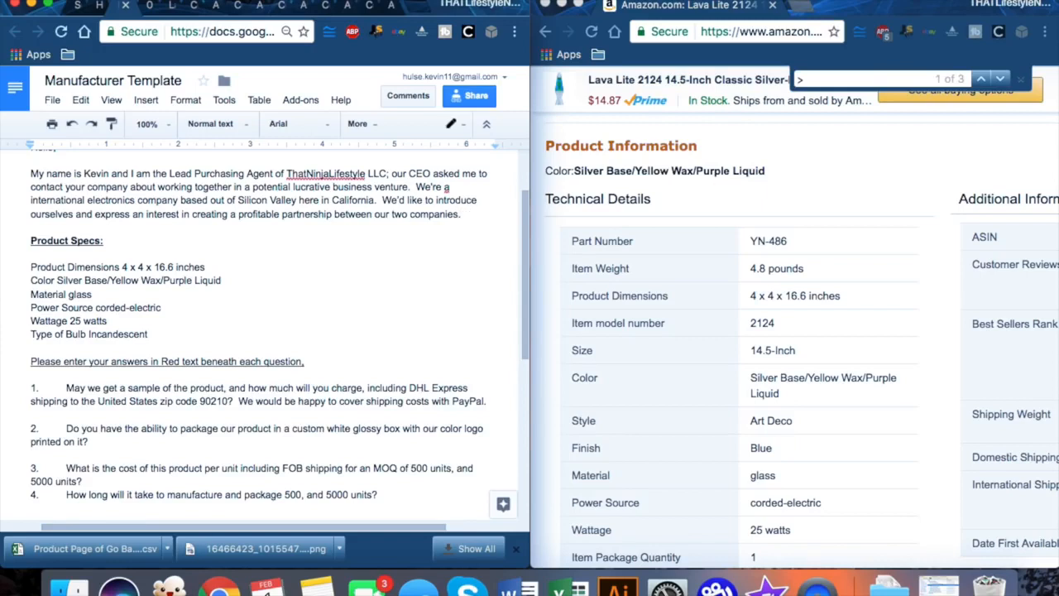
Step: Insert the Amazon lava lamp page's URL on its own line above the Product Specs heading
{"action": "key", "text": "Return"}
{"action": "key", "text": "Return"}
{"action": "left_click", "coordinate": [781, 28]}
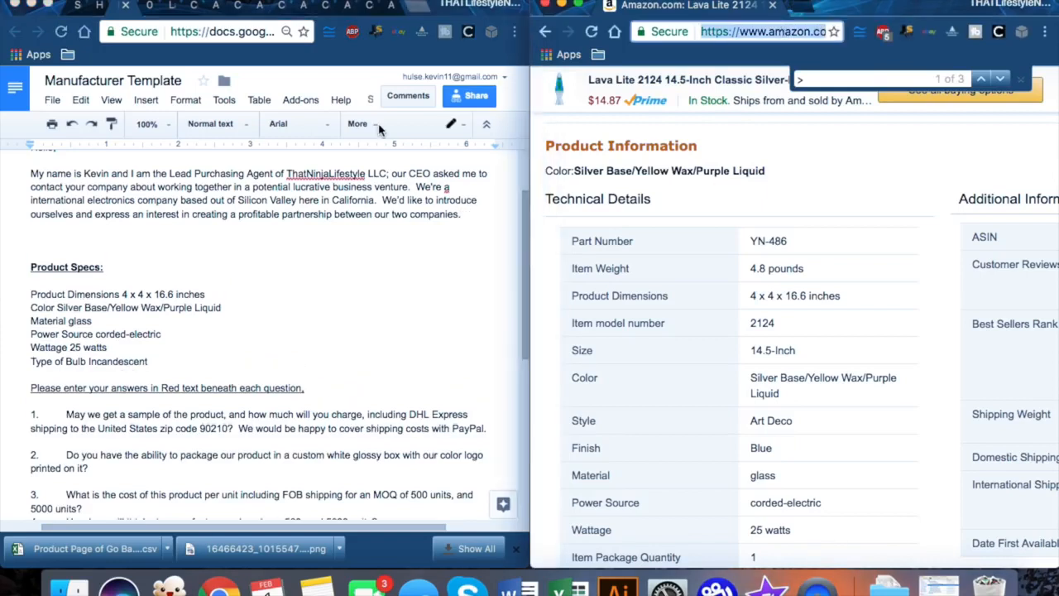
{"action": "left_click", "coordinate": [68, 241]}
{"action": "key", "text": "super+v"}
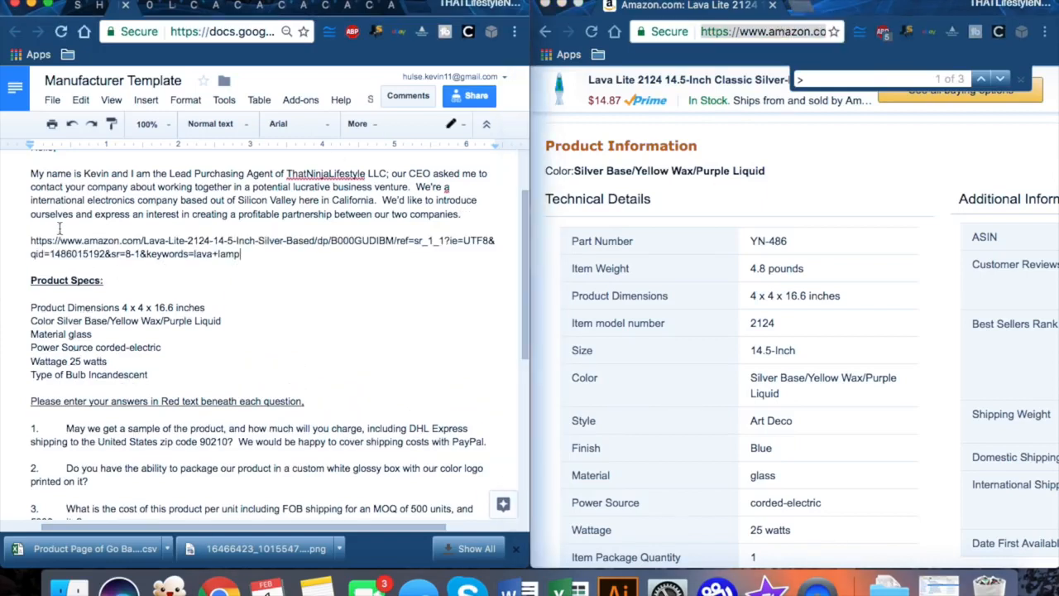
Step: Add the line "We would like a product similar to this link:" directly above the Amazon URL
{"action": "key", "text": "Return"}
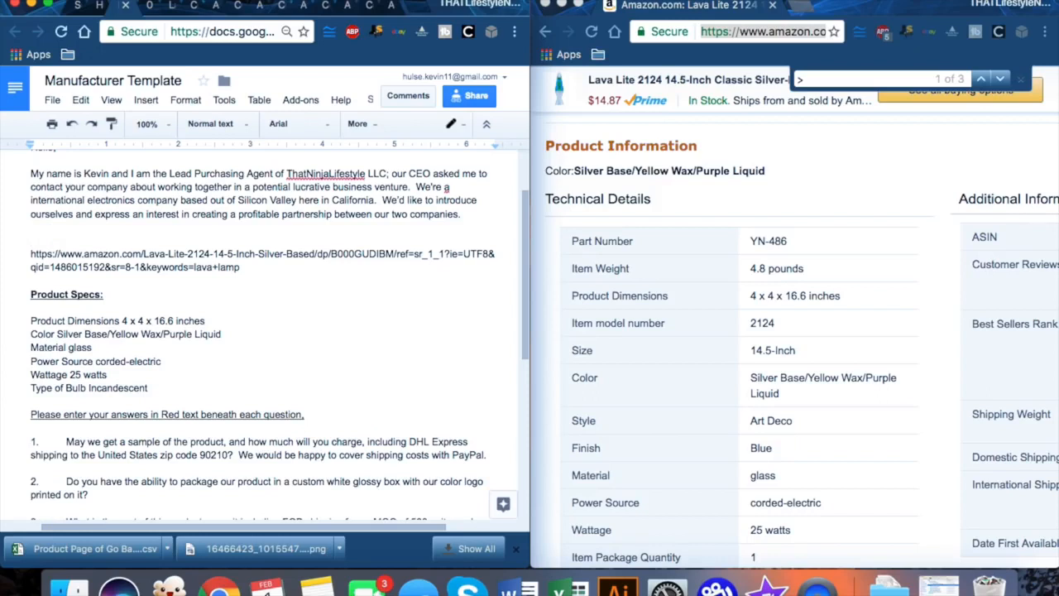
{"action": "type", "text": "We are going t"}
{"action": "key", "text": "BackSpace"}
{"action": "key", "text": "BackSpace"}
{"action": "key", "text": "BackSpace"}
{"action": "key", "text": "BackSpace"}
{"action": "key", "text": "BackSpace"}
{"action": "key", "text": "BackSpace"}
{"action": "key", "text": "BackSpace"}
{"action": "key", "text": "BackSpace"}
{"action": "key", "text": "BackSpace"}
{"action": "type", "text": "would like a product sim"}
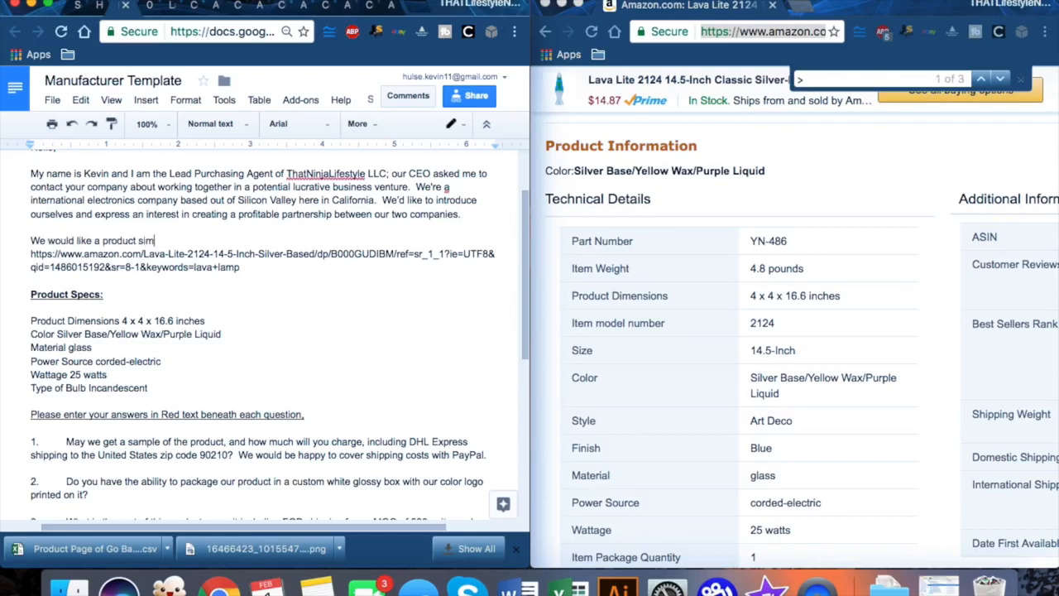
{"action": "type", "text": "ilar to this link:"}
Step: Open the enlarged main photo of the lava lamp on its Amazon page and save it to the desktop
{"action": "scroll", "coordinate": [282, 263], "scroll_direction": "down", "scroll_amount": 1}
{"action": "scroll", "coordinate": [769, 230], "scroll_direction": "up", "scroll_amount": 20}
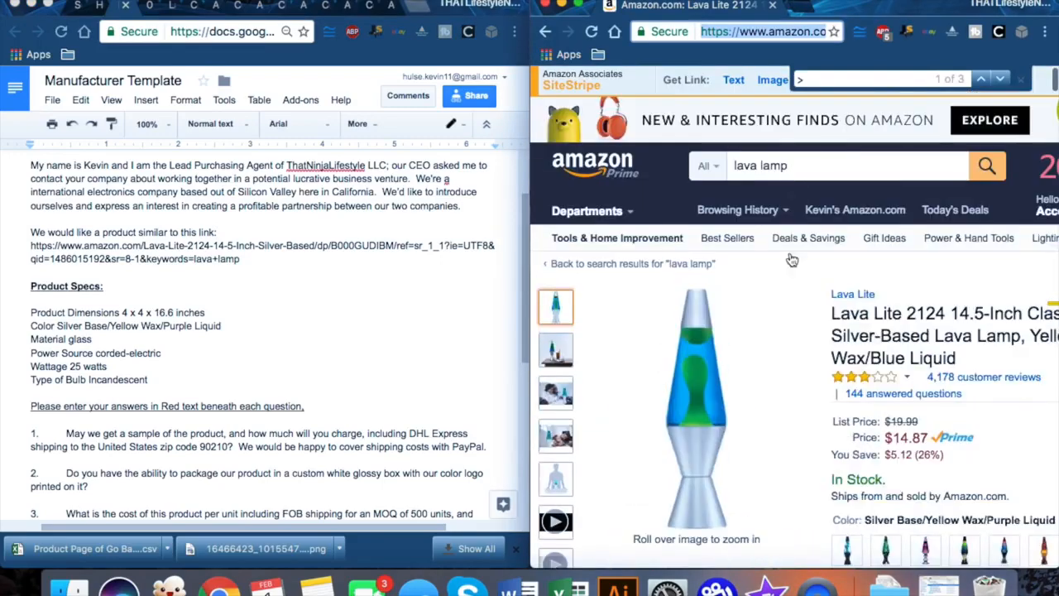
{"action": "left_click_drag", "start_coordinate": [827, 8], "coordinate": [538, 8]}
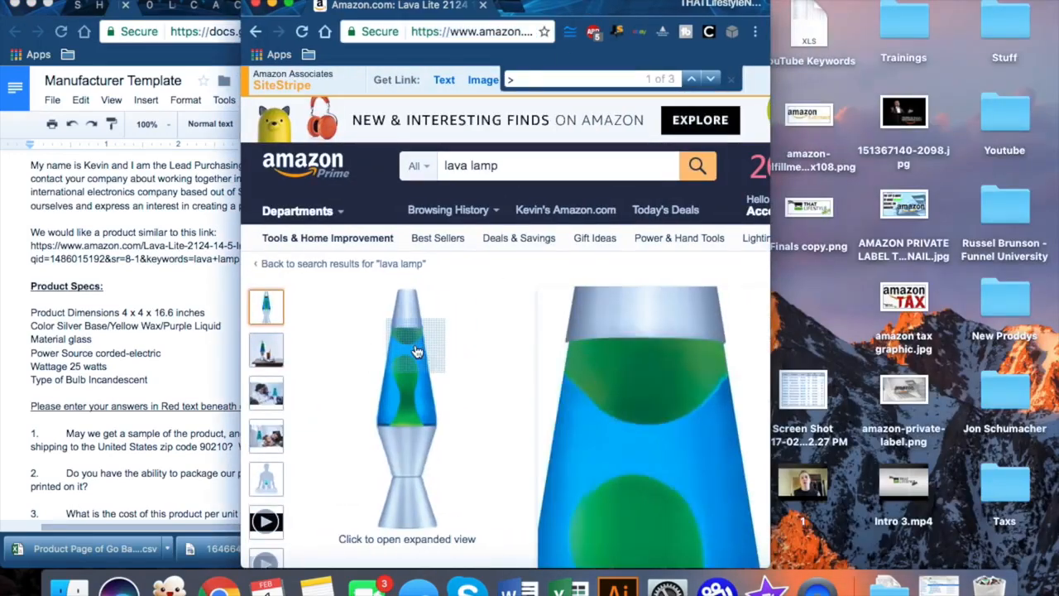
{"action": "left_click", "coordinate": [415, 348]}
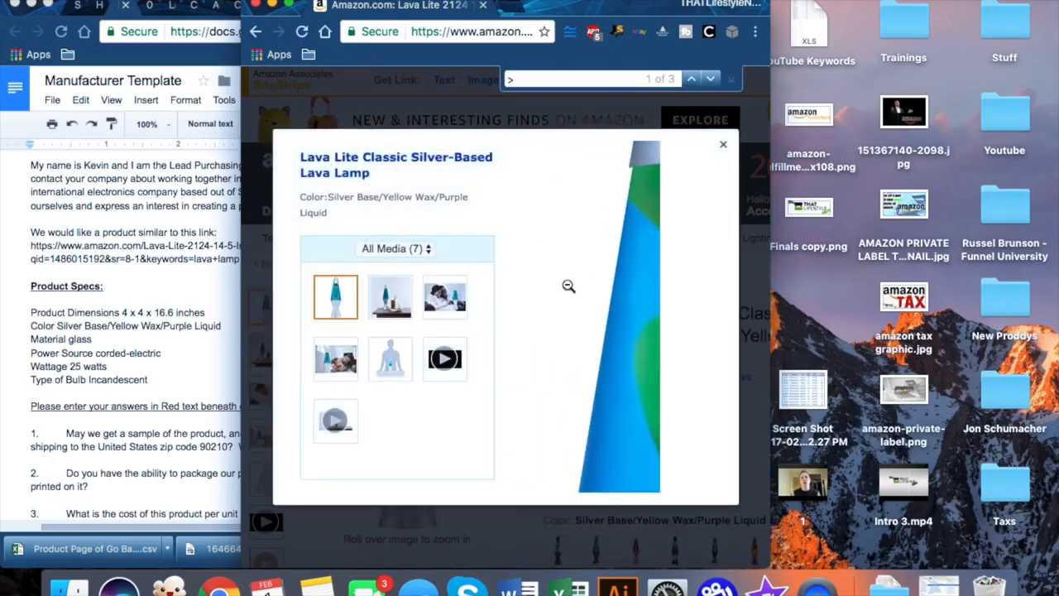
{"action": "left_click_drag", "start_coordinate": [577, 9], "coordinate": [865, 3]}
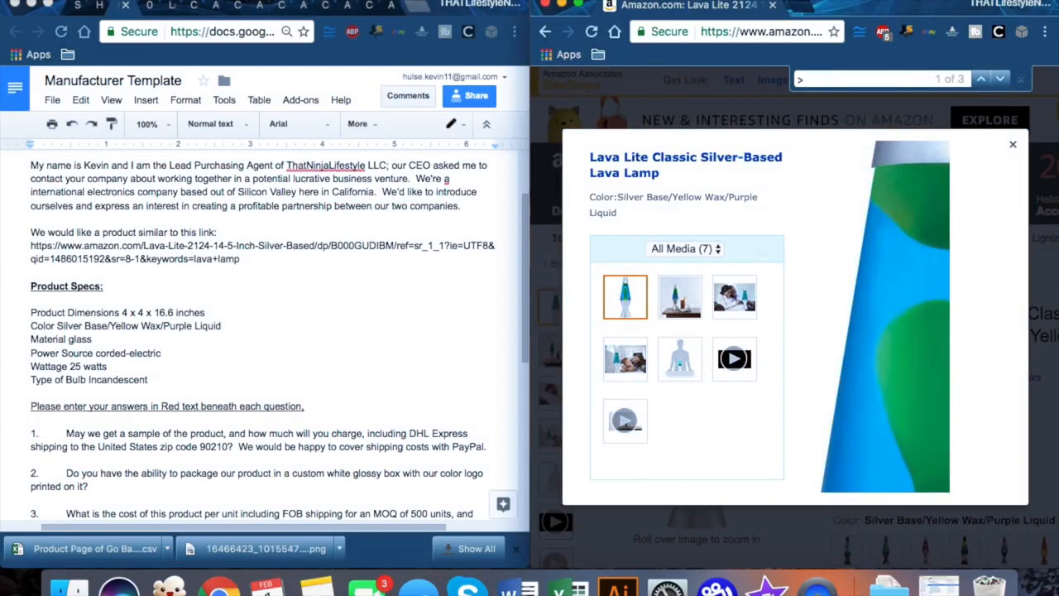
Step: Close the enlarged photo and return to the Technical Details table under Product Information on the Amazon page
{"action": "left_click", "coordinate": [322, 172]}
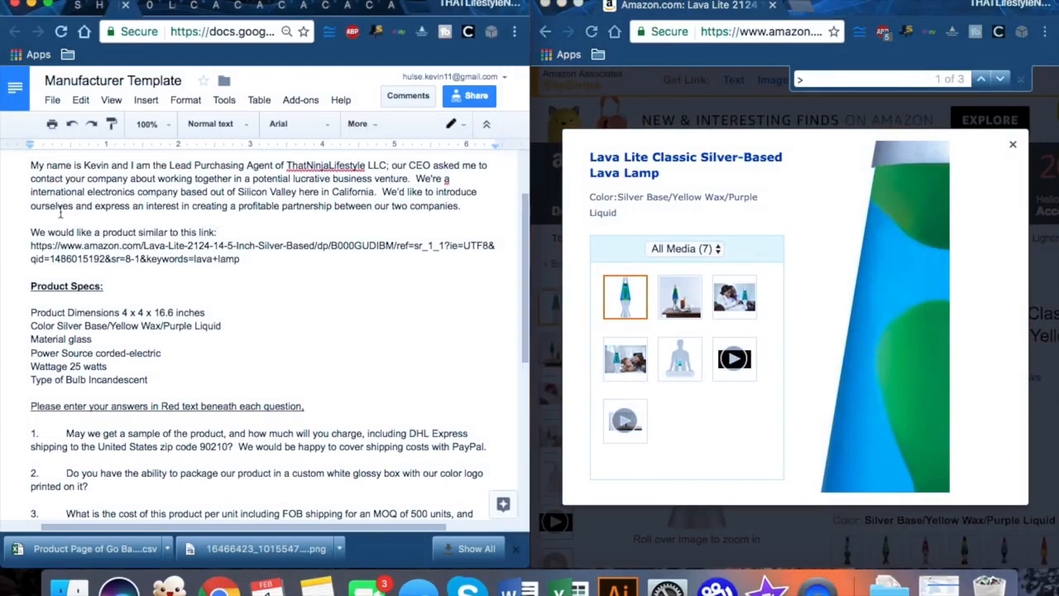
{"action": "scroll", "coordinate": [205, 286], "scroll_direction": "down", "scroll_amount": 1}
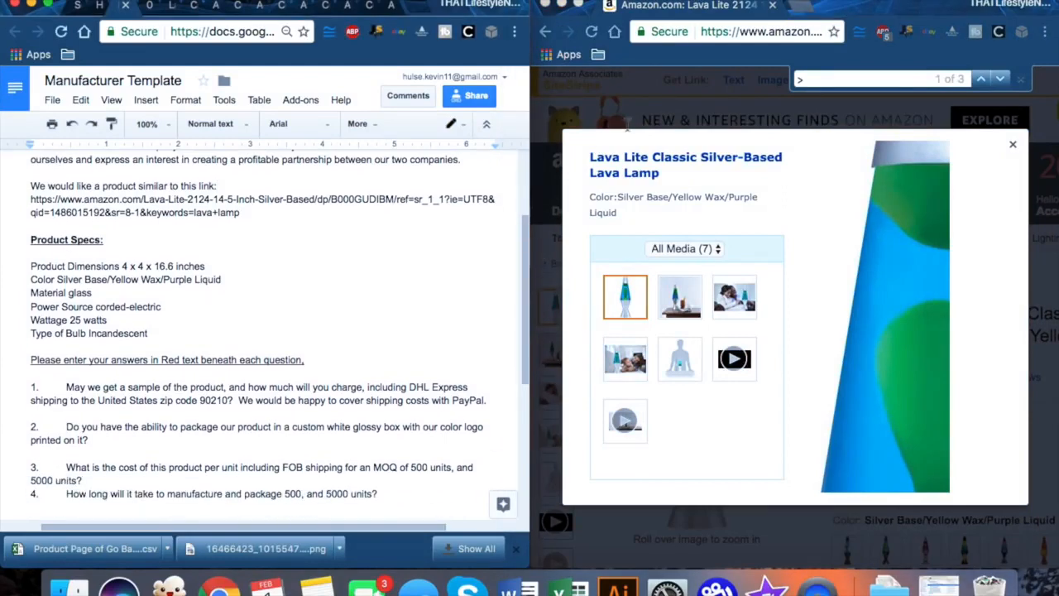
{"action": "left_click", "coordinate": [657, 111]}
{"action": "scroll", "coordinate": [838, 339], "scroll_direction": "down", "scroll_amount": 10}
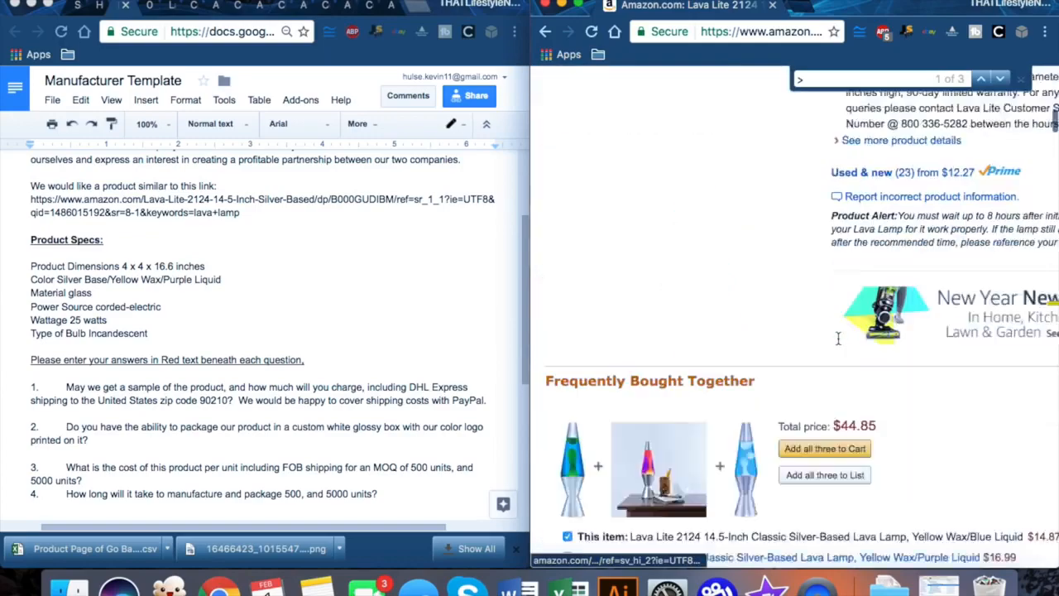
{"action": "scroll", "coordinate": [838, 341], "scroll_direction": "down", "scroll_amount": 15}
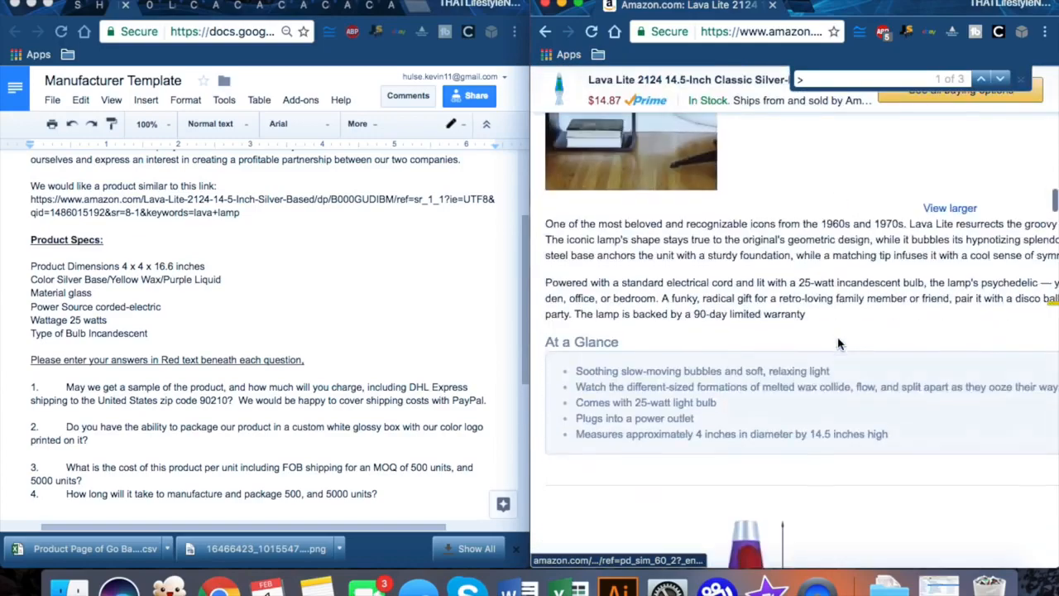
{"action": "scroll", "coordinate": [838, 344], "scroll_direction": "down", "scroll_amount": 15}
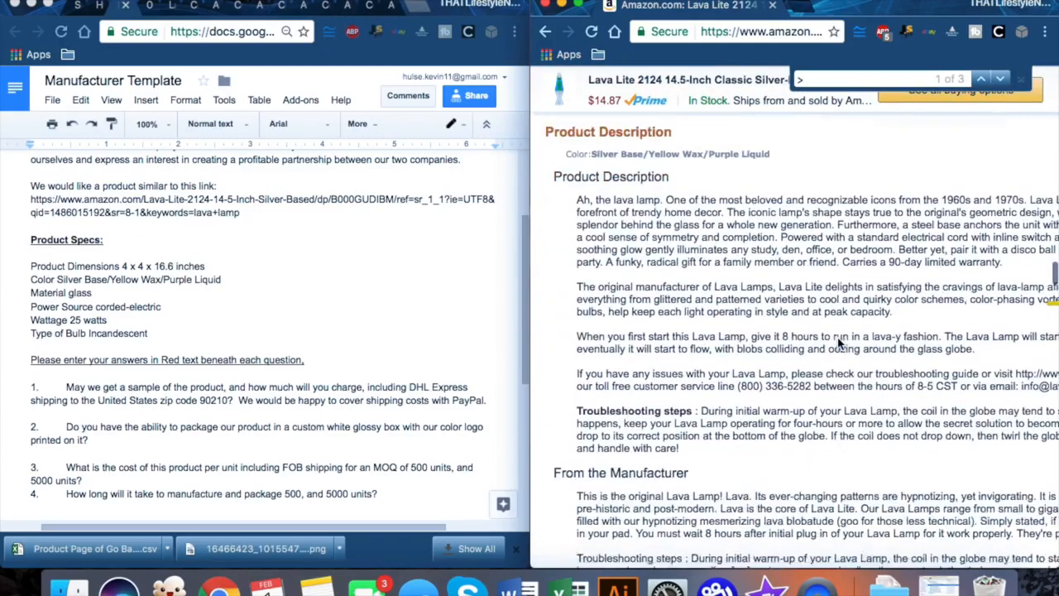
{"action": "scroll", "coordinate": [838, 344], "scroll_direction": "down", "scroll_amount": 3}
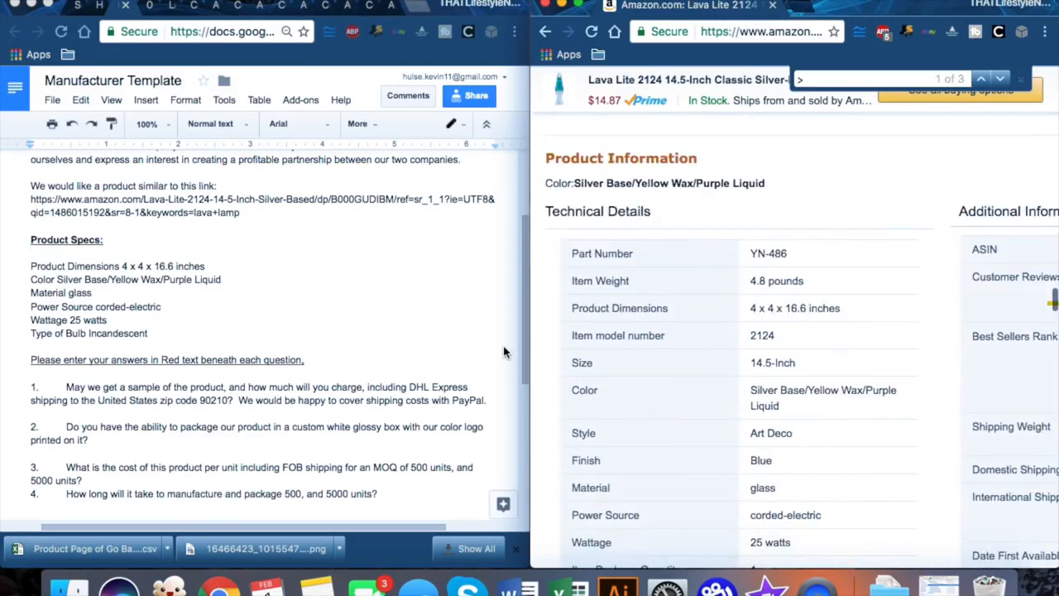
Step: Insert a blank line between supplier questions 3 and 4 in the Manufacturer Template
{"action": "scroll", "coordinate": [120, 299], "scroll_direction": "down", "scroll_amount": 4}
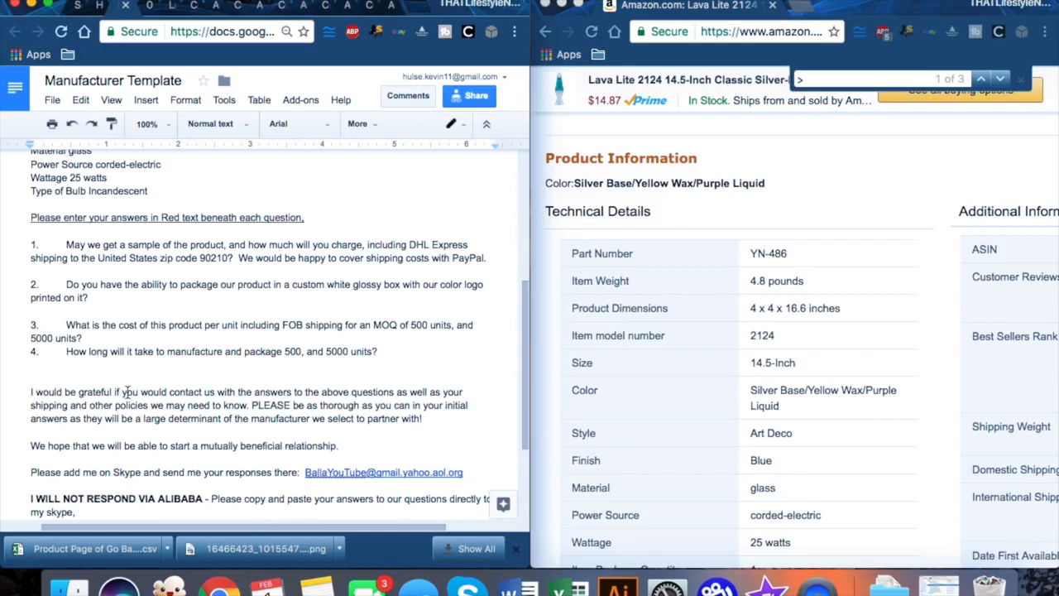
{"action": "left_click", "coordinate": [116, 335]}
{"action": "key", "text": "Return"}
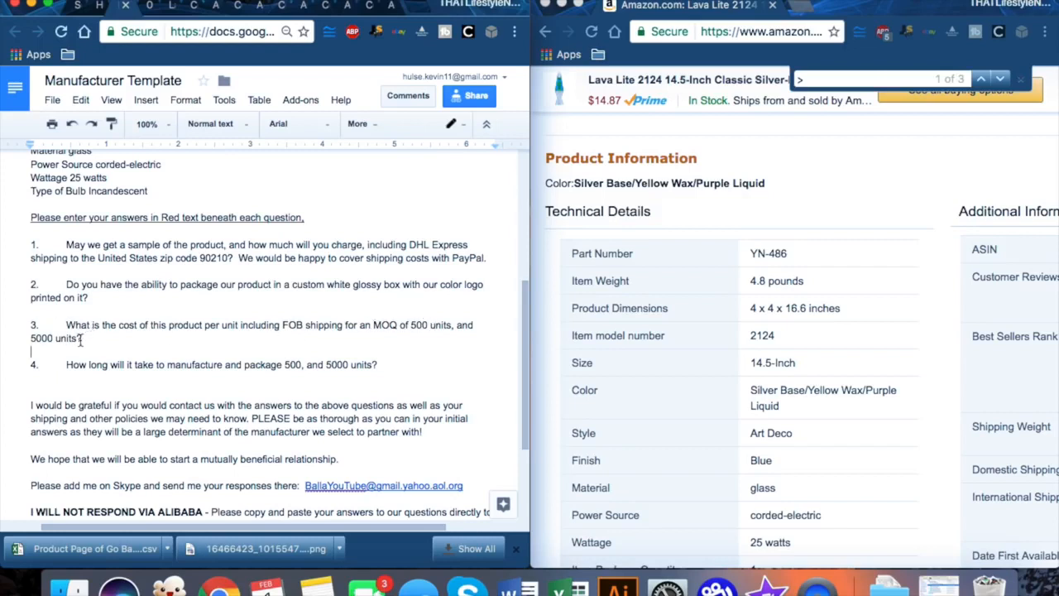
Step: Extend question 3 with ", we'd like to compare with both quantities" after "5000 units", before the question mark
{"action": "type", "text": ", we'd like to compare wiht"}
{"action": "key", "text": "BackSpace"}
{"action": "key", "text": "BackSpace"}
{"action": "type", "text": "th both qua"}
{"action": "type", "text": "ntites"}
{"action": "key", "text": "BackSpace"}
{"action": "key", "text": "BackSpace"}
{"action": "key", "text": "BackSpace"}
{"action": "key", "text": "BackSpace"}
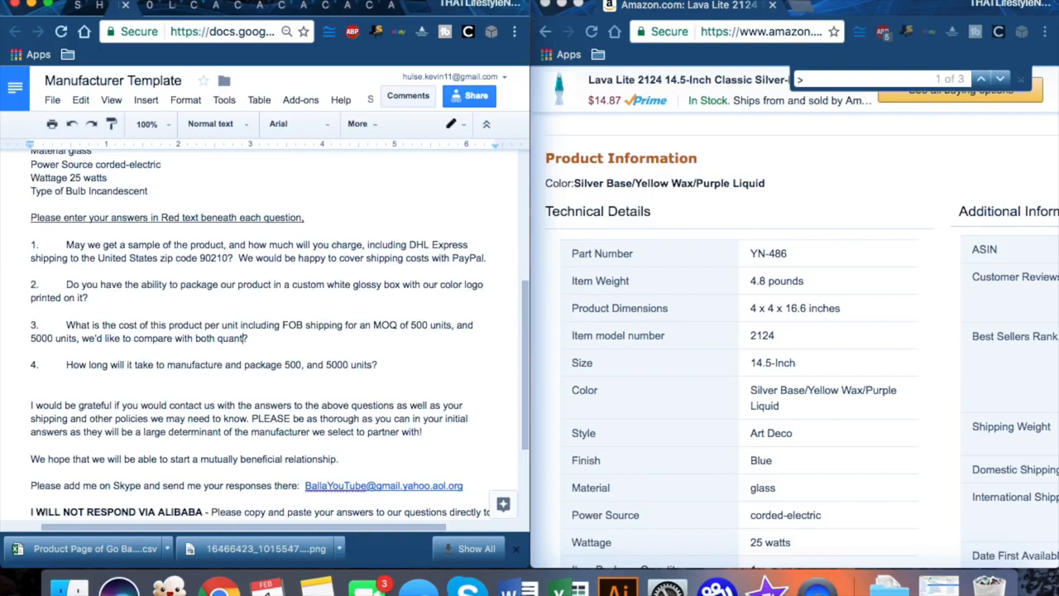
{"action": "type", "text": "ities"}
{"action": "left_click", "coordinate": [144, 381]}
Step: Review question 4, the template's closing paragraphs, the Skype contact line and the Alibaba response notice, and return to the greeting
{"action": "scroll", "coordinate": [223, 302], "scroll_direction": "down", "scroll_amount": 1}
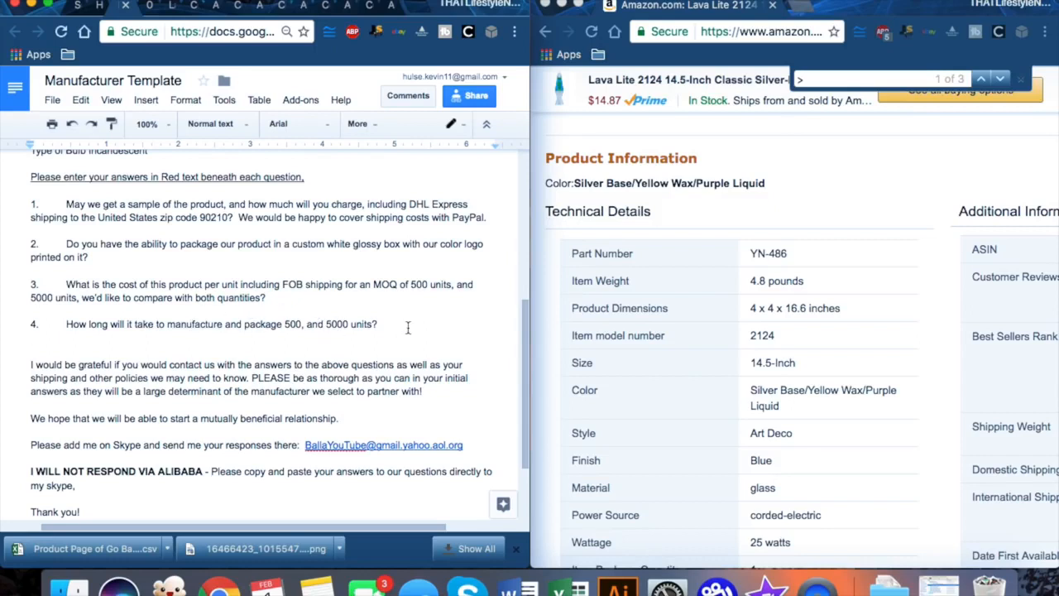
{"action": "scroll", "coordinate": [254, 289], "scroll_direction": "down", "scroll_amount": 1}
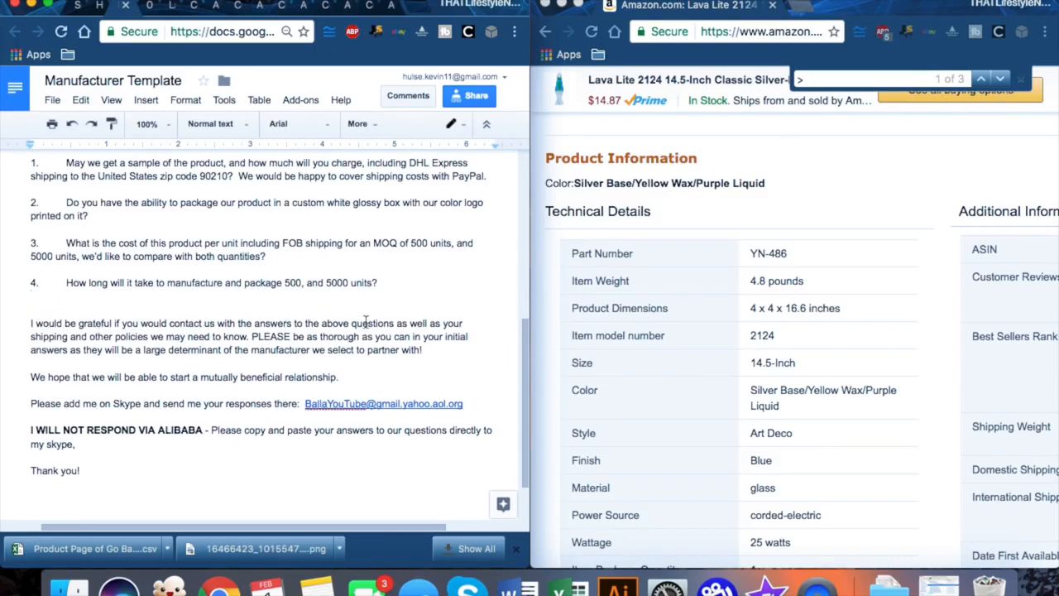
{"action": "scroll", "coordinate": [364, 322], "scroll_direction": "down", "scroll_amount": 1}
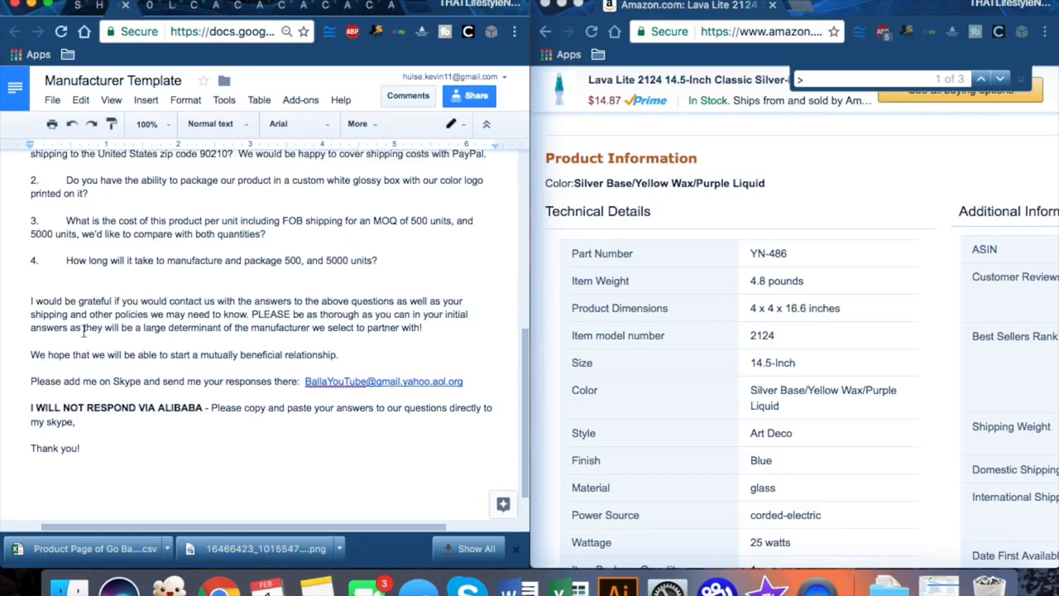
{"action": "scroll", "coordinate": [232, 339], "scroll_direction": "down", "scroll_amount": 2}
{"action": "scroll", "coordinate": [232, 339], "scroll_direction": "right", "scroll_amount": 1}
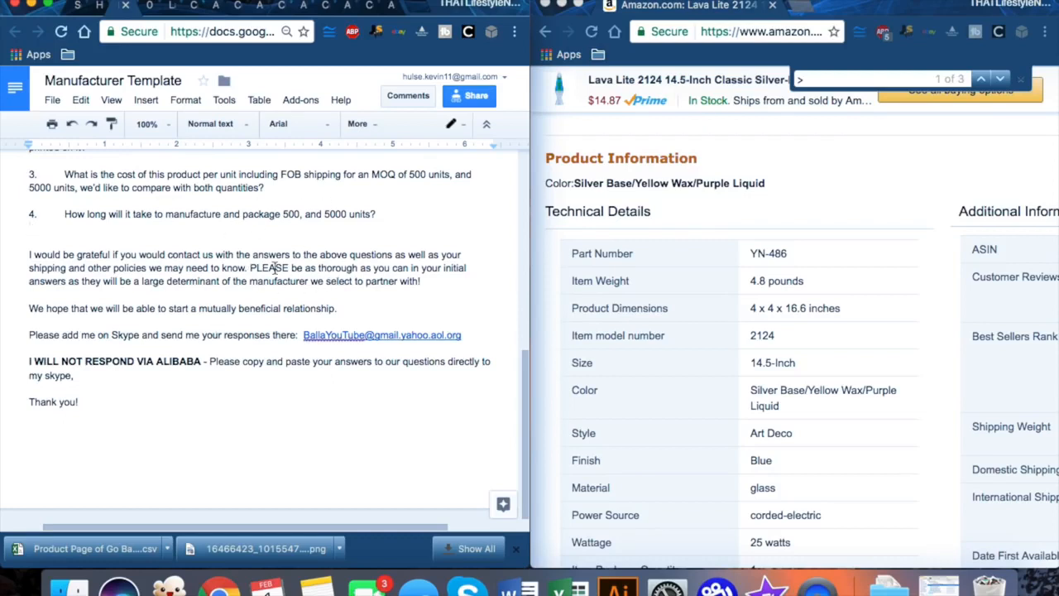
{"action": "left_click_drag", "start_coordinate": [427, 281], "coordinate": [250, 273]}
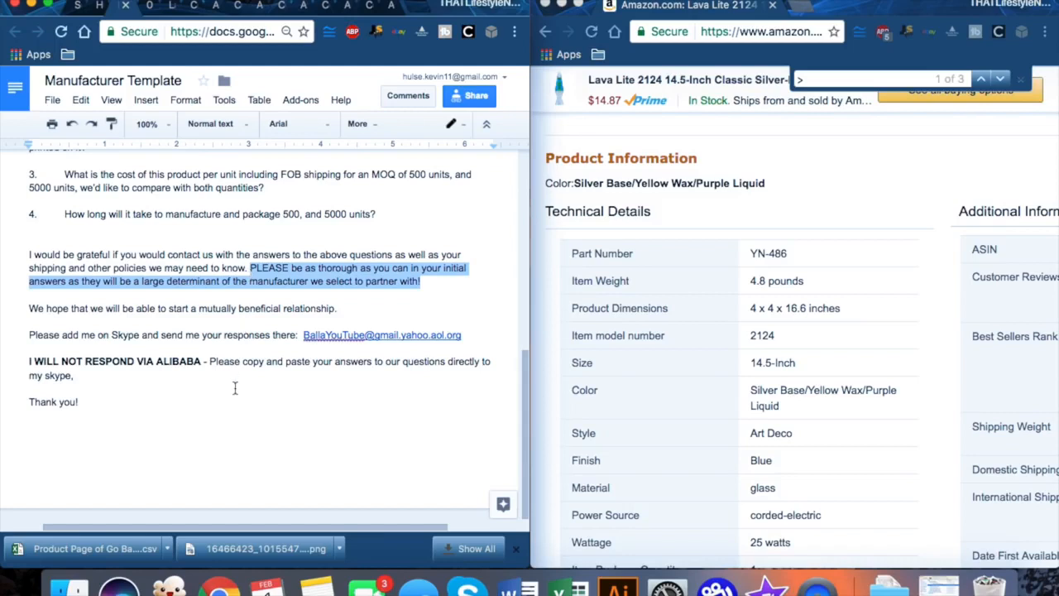
{"action": "left_click", "coordinate": [29, 336]}
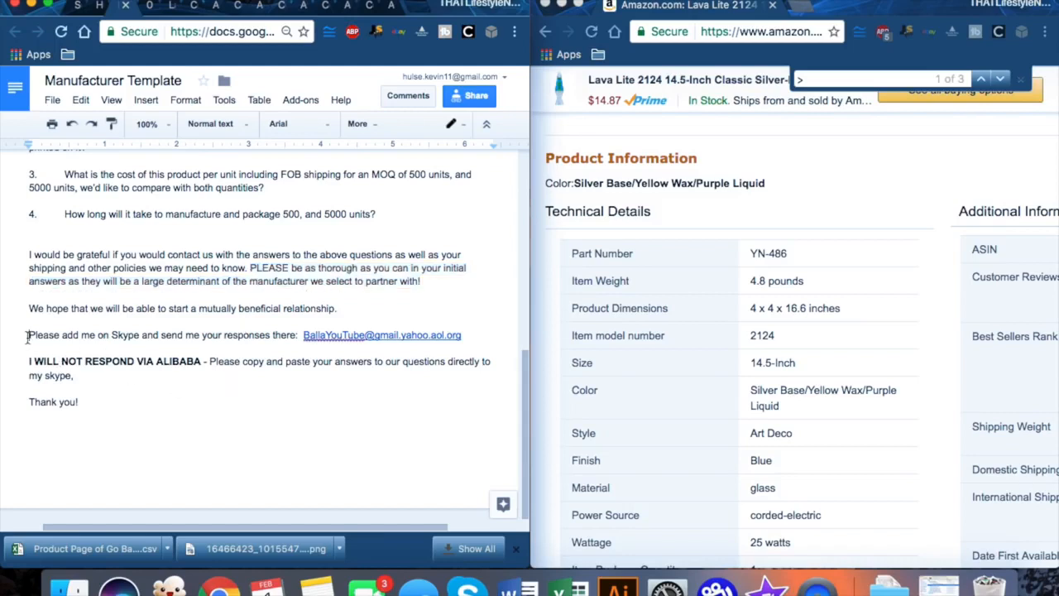
{"action": "left_click", "coordinate": [143, 339], "text": "shift"}
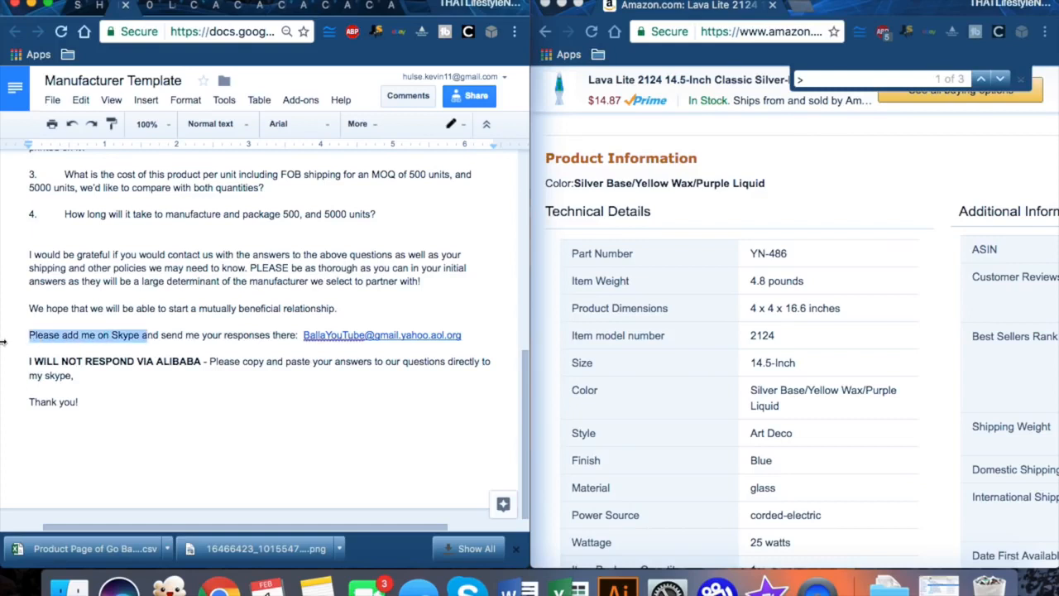
{"action": "left_click", "coordinate": [128, 347]}
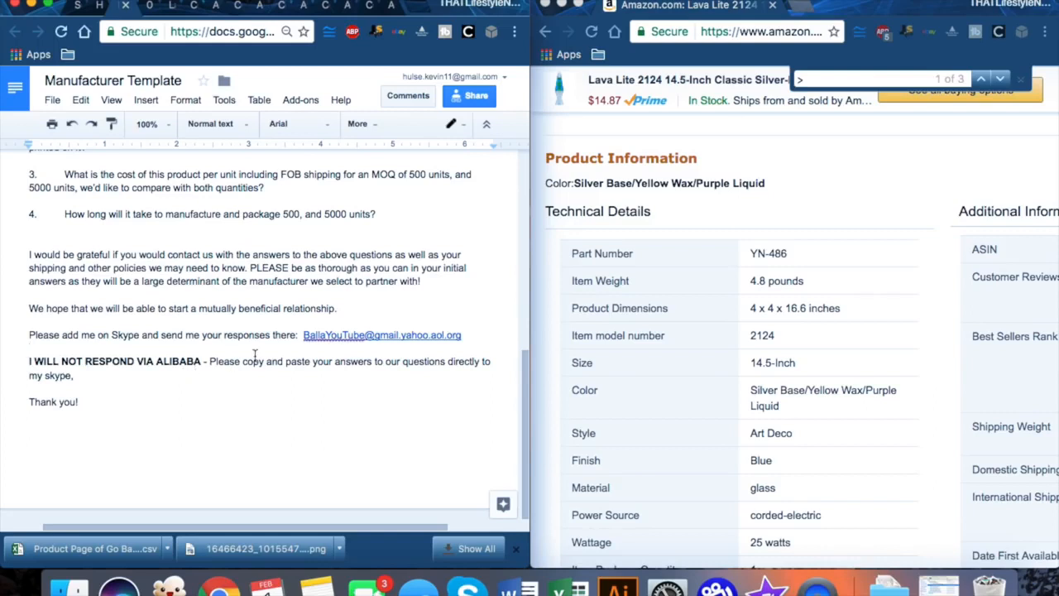
{"action": "left_click_drag", "start_coordinate": [29, 362], "coordinate": [197, 362]}
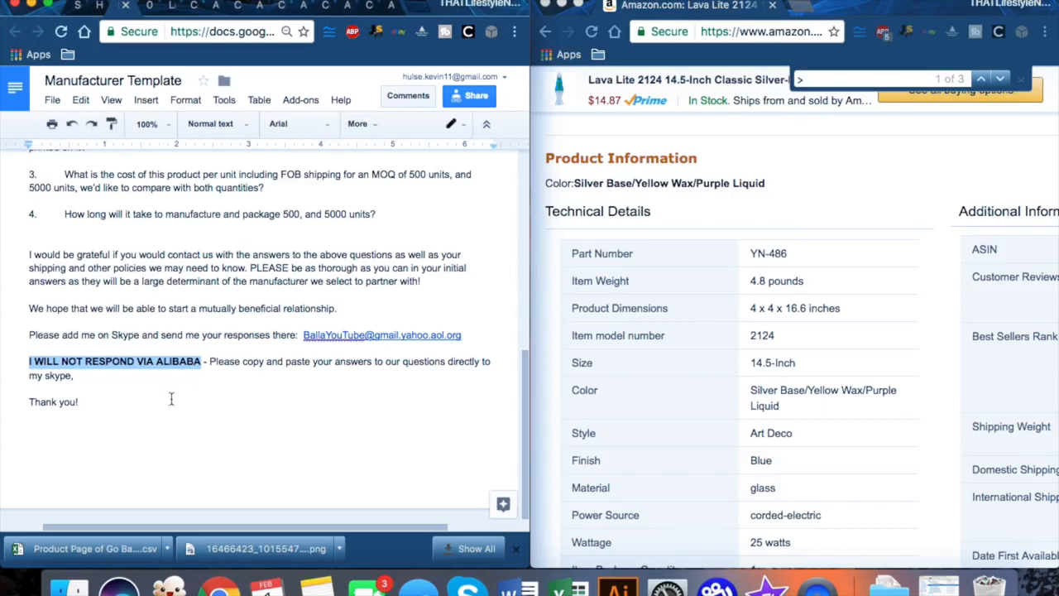
{"action": "left_click", "coordinate": [133, 400]}
{"action": "scroll", "coordinate": [124, 401], "scroll_direction": "up", "scroll_amount": 4}
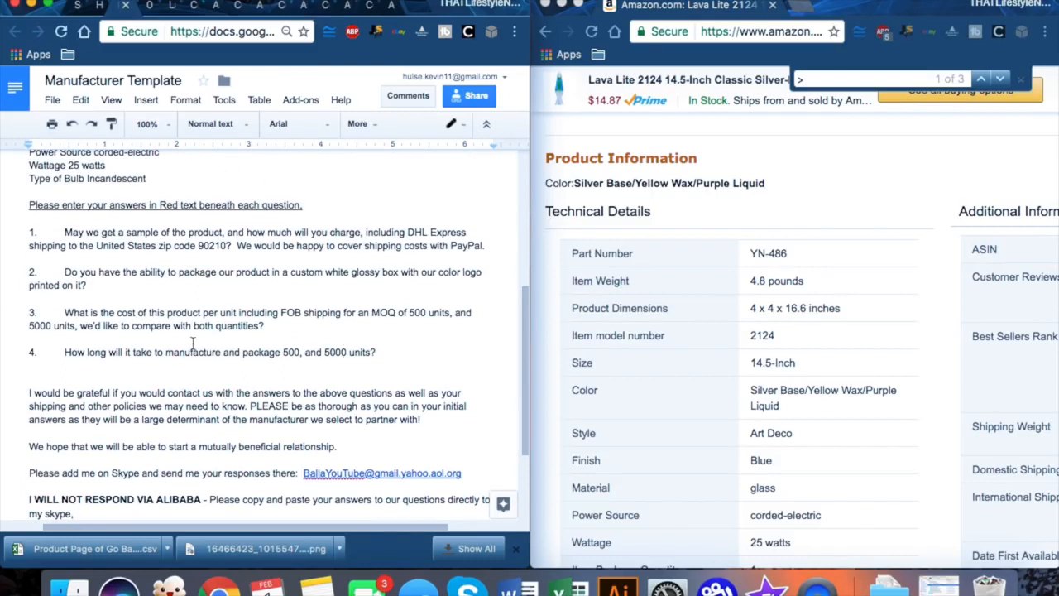
{"action": "scroll", "coordinate": [193, 344], "scroll_direction": "up", "scroll_amount": 8}
{"action": "scroll", "coordinate": [193, 344], "scroll_direction": "up", "scroll_amount": 1}
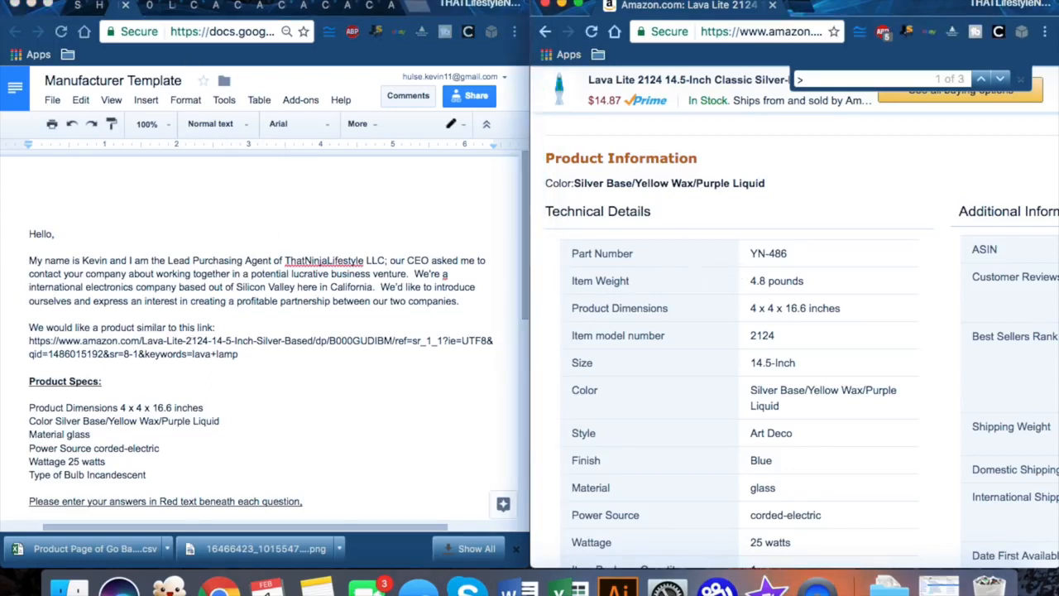
Step: Expand the Manufacturer Template's window to full width and copy the document's entire text
{"action": "double_click", "coordinate": [416, 2]}
{"action": "left_click", "coordinate": [321, 274]}
{"action": "key", "text": "super+a"}
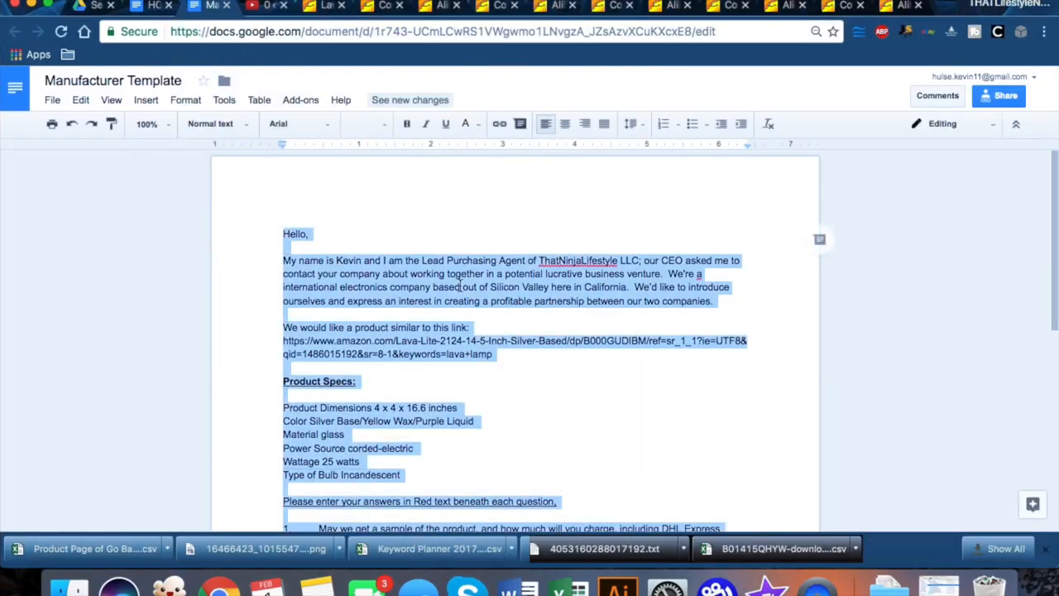
Step: Close the Alibaba supplier search results and the Zhongshan Sunpe Technology company profile to reach that supplier's inquiry form
{"action": "left_click", "coordinate": [351, 6]}
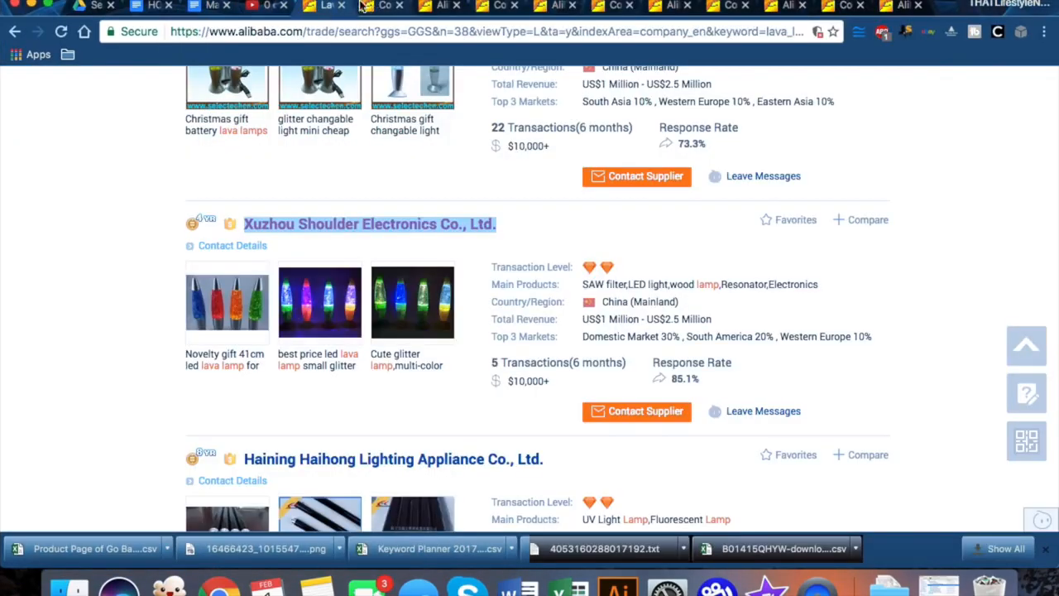
{"action": "left_click", "coordinate": [364, 6]}
{"action": "left_click", "coordinate": [317, 5]}
{"action": "left_click", "coordinate": [341, 5]}
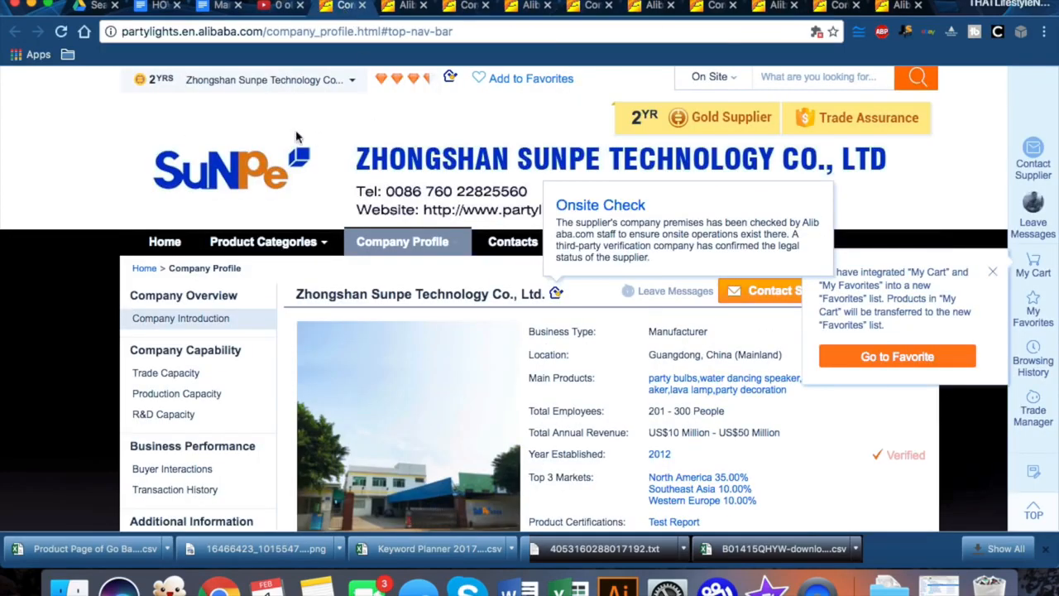
{"action": "key", "text": "super+w"}
Step: Paste the copied template into the message of the Zhongshan Sunpe Technology inquiry
{"action": "left_click", "coordinate": [272, 288]}
{"action": "key", "text": "super+v"}
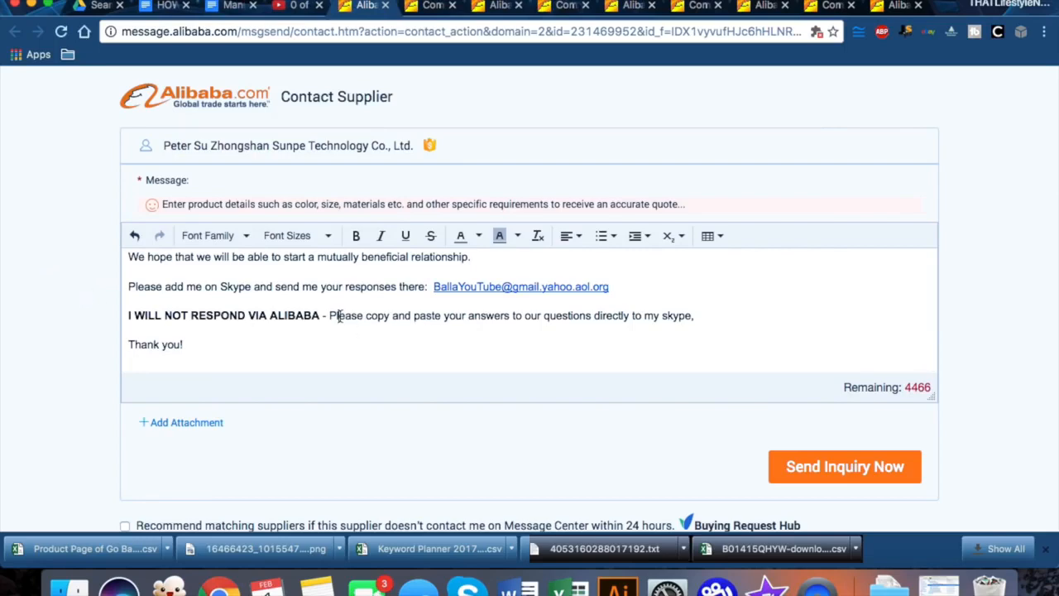
{"action": "scroll", "coordinate": [340, 315], "scroll_direction": "up", "scroll_amount": 10}
Step: Attach 61rUhFPEdpL._SL1500_.jpg from the Desktop to the Zhongshan Sunpe Technology inquiry and check the message from its greeting
{"action": "scroll", "coordinate": [182, 282], "scroll_direction": "down", "scroll_amount": 15}
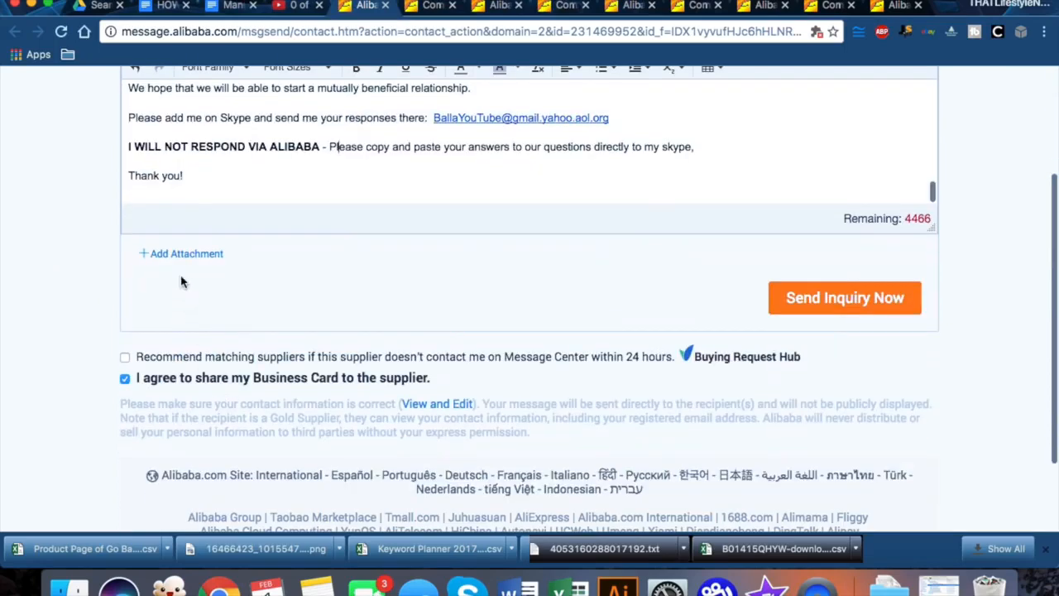
{"action": "left_click", "coordinate": [181, 254]}
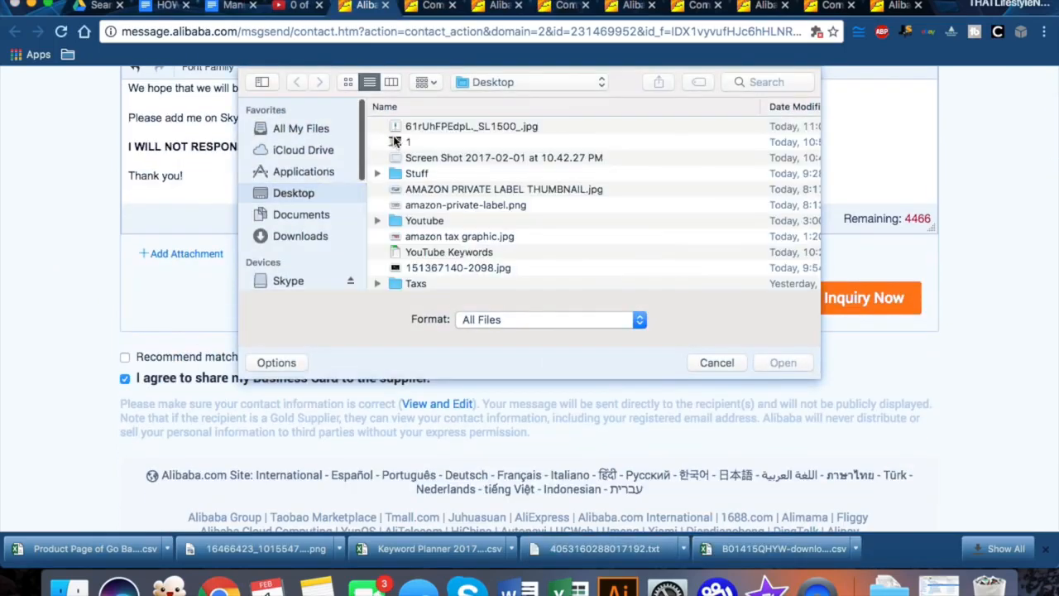
{"action": "scroll", "coordinate": [437, 126], "scroll_direction": "right", "scroll_amount": 5}
{"action": "scroll", "coordinate": [438, 124], "scroll_direction": "left", "scroll_amount": 5}
{"action": "double_click", "coordinate": [438, 125]}
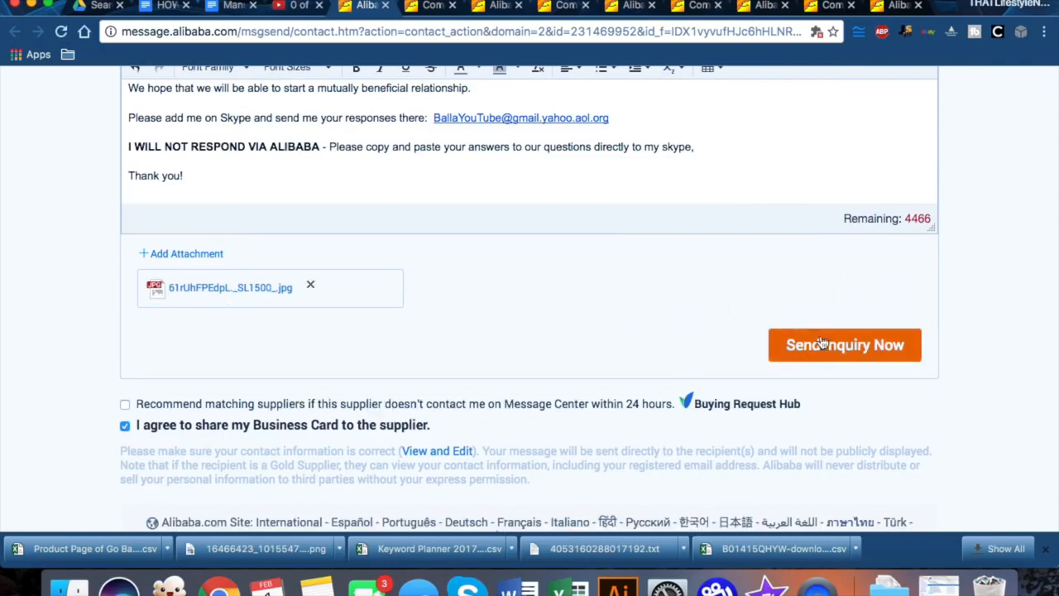
{"action": "scroll", "coordinate": [700, 350], "scroll_direction": "up", "scroll_amount": 5}
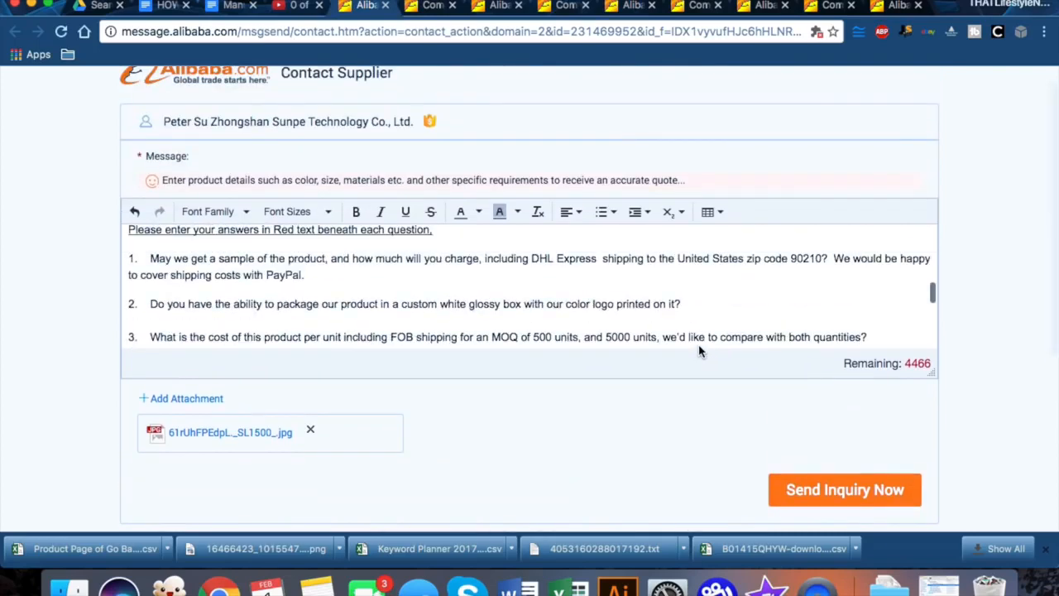
{"action": "scroll", "coordinate": [626, 314], "scroll_direction": "up", "scroll_amount": 10}
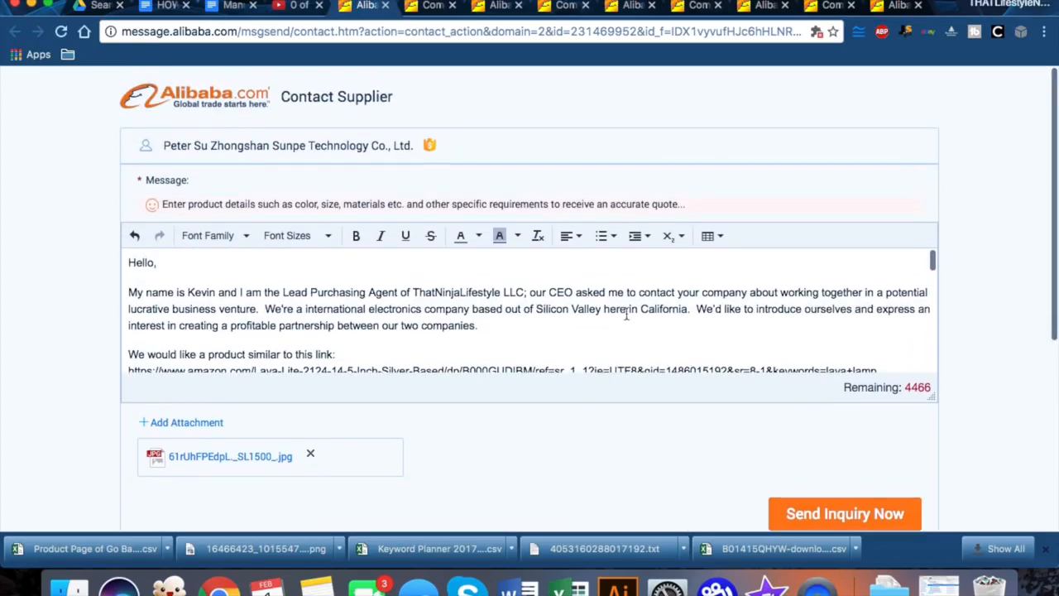
Step: Switch to the inquiry form for Shenzhen JYC Technology Ltd. and paste the copied template as its message
{"action": "left_click", "coordinate": [433, 5]}
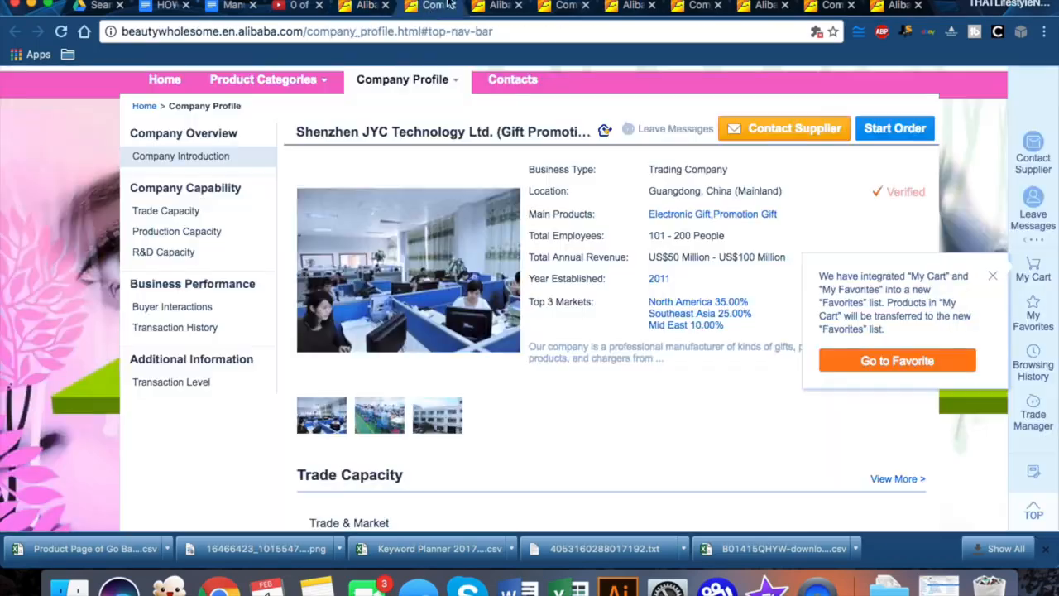
{"action": "left_click", "coordinate": [499, 6]}
{"action": "left_click", "coordinate": [433, 6]}
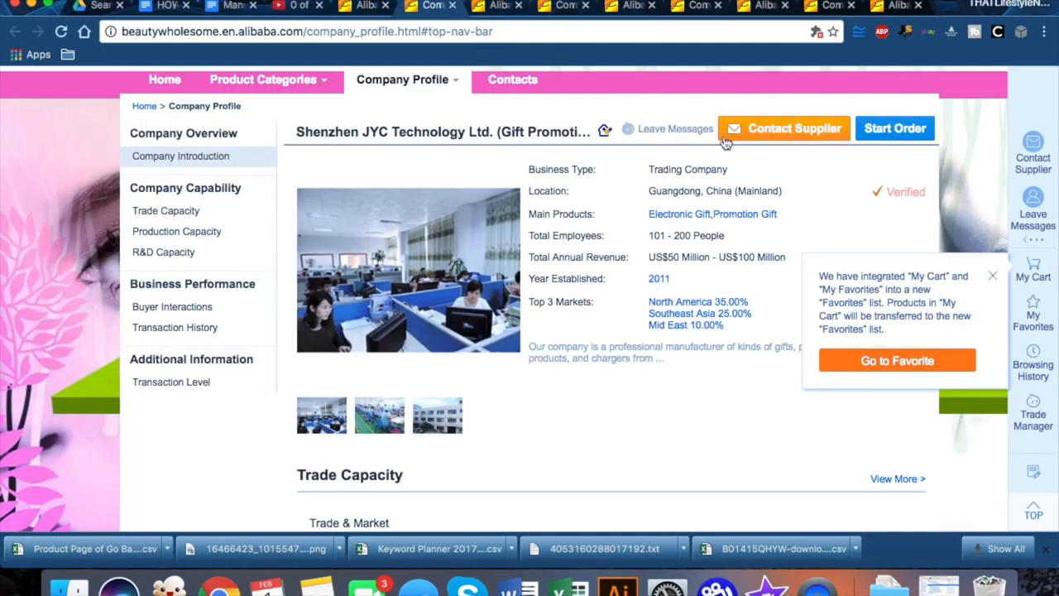
{"action": "left_click", "coordinate": [498, 6]}
{"action": "left_click", "coordinate": [436, 300]}
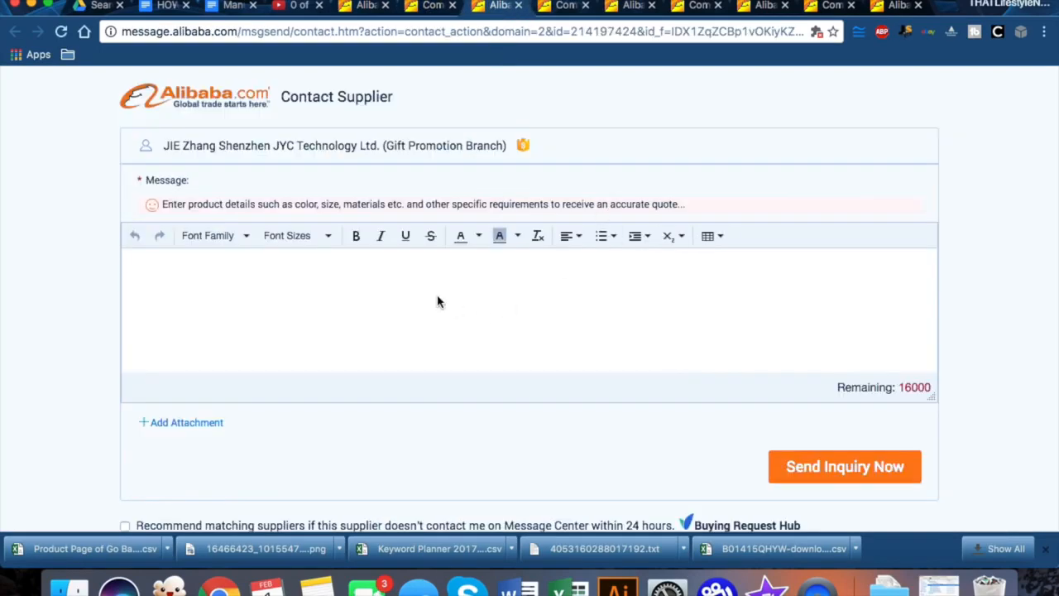
{"action": "key", "text": "super+v"}
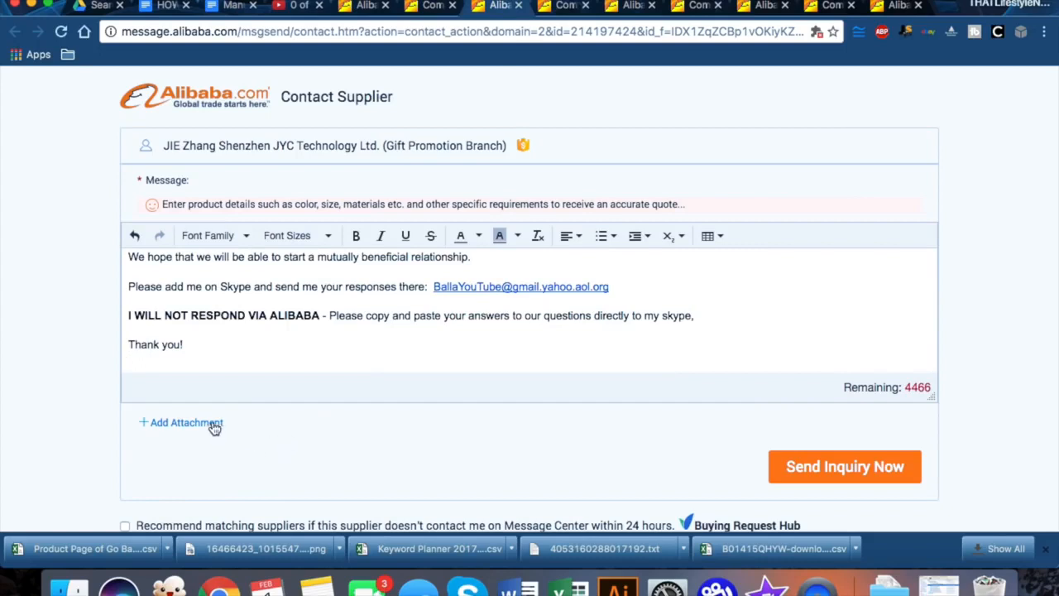